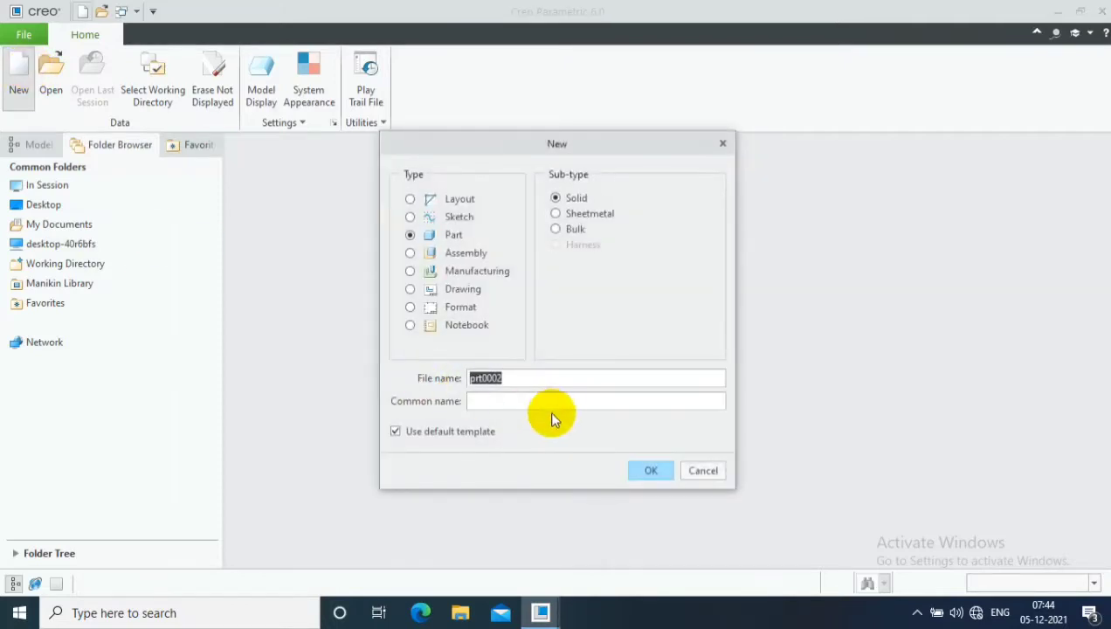
Step: Create the new part and add datum plane DTM1 offset from TOP
{"action": "left_click", "coordinate": [654, 470]}
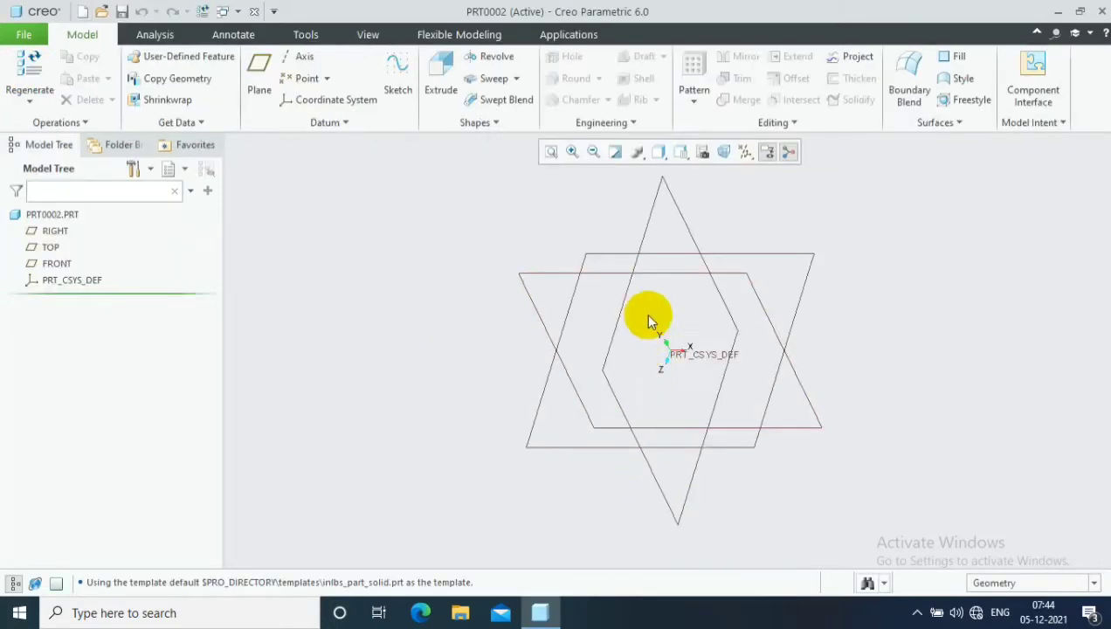
{"action": "left_click", "coordinate": [637, 251]}
{"action": "left_click", "coordinate": [259, 74]}
{"action": "left_click", "coordinate": [1027, 392]}
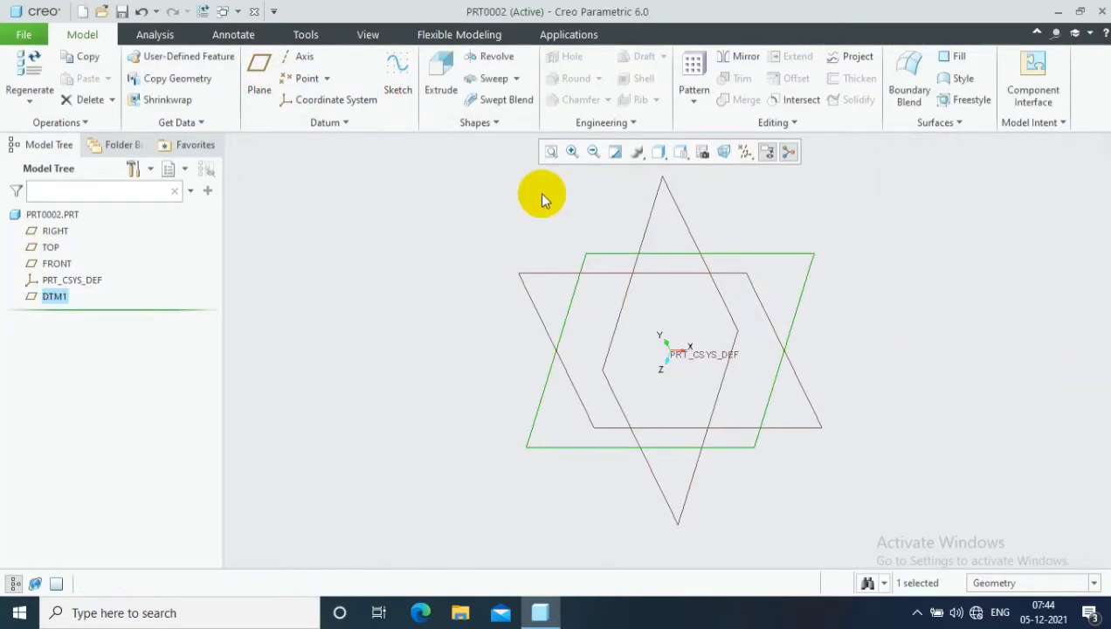
Step: Start a sketch on DTM1, viewed straight on and refitted, with the centerline tool
{"action": "left_click", "coordinate": [397, 74]}
{"action": "left_click", "coordinate": [703, 152]}
{"action": "left_click", "coordinate": [529, 153]}
{"action": "left_click", "coordinate": [203, 68]}
Step: Draw a vertical centerline through the origin and a vertical line to its left
{"action": "left_click", "coordinate": [670, 350]}
{"action": "left_click", "coordinate": [673, 290]}
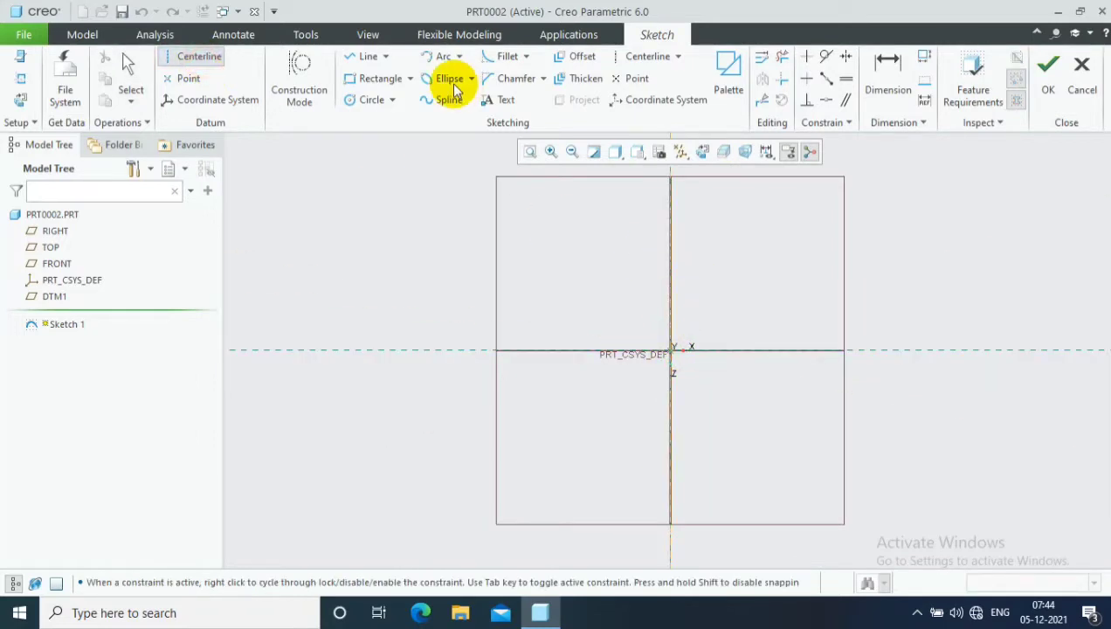
{"action": "left_click", "coordinate": [368, 56]}
{"action": "left_click", "coordinate": [617, 171]}
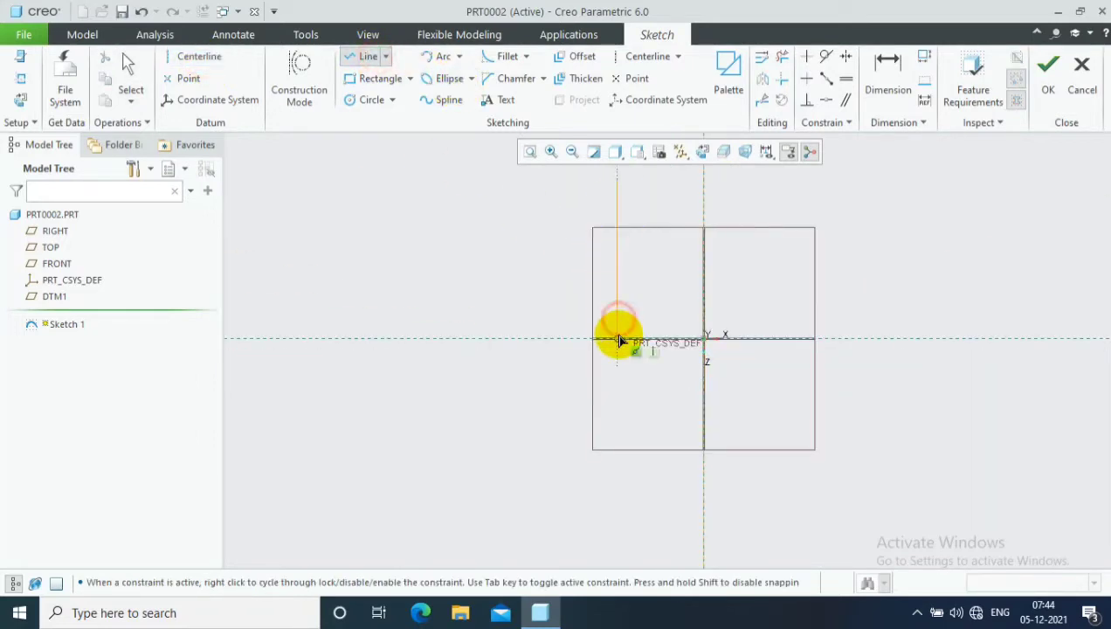
{"action": "left_click", "coordinate": [618, 339]}
{"action": "middle_click", "coordinate": [873, 144]}
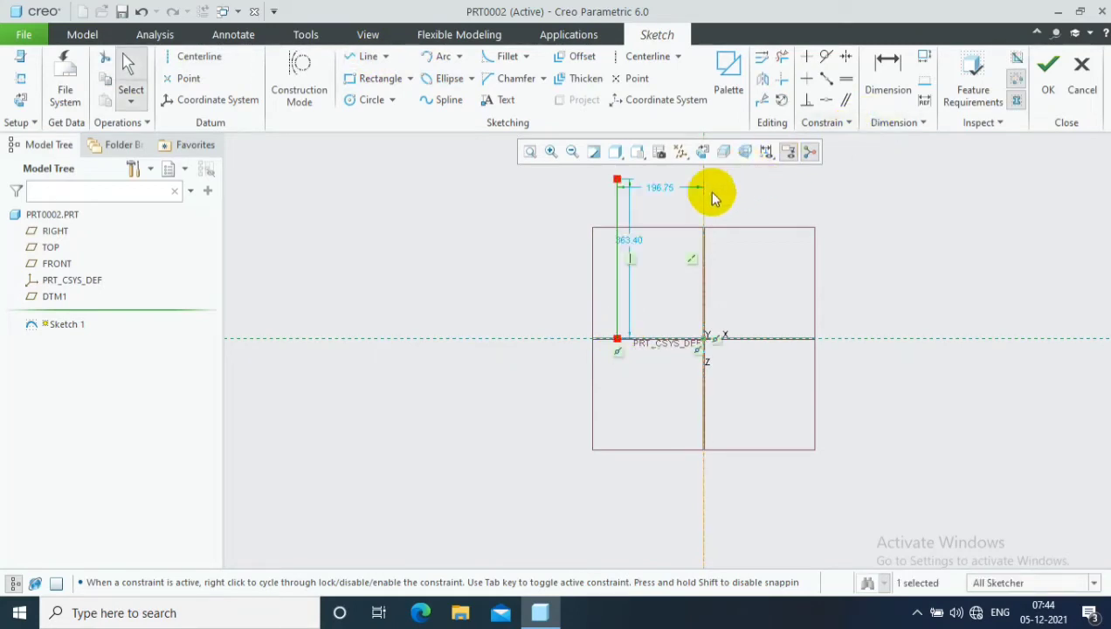
Step: Dimension the line to length 200 and offset 50 from the centerline, then finish the sketch
{"action": "double_click", "coordinate": [630, 240]}
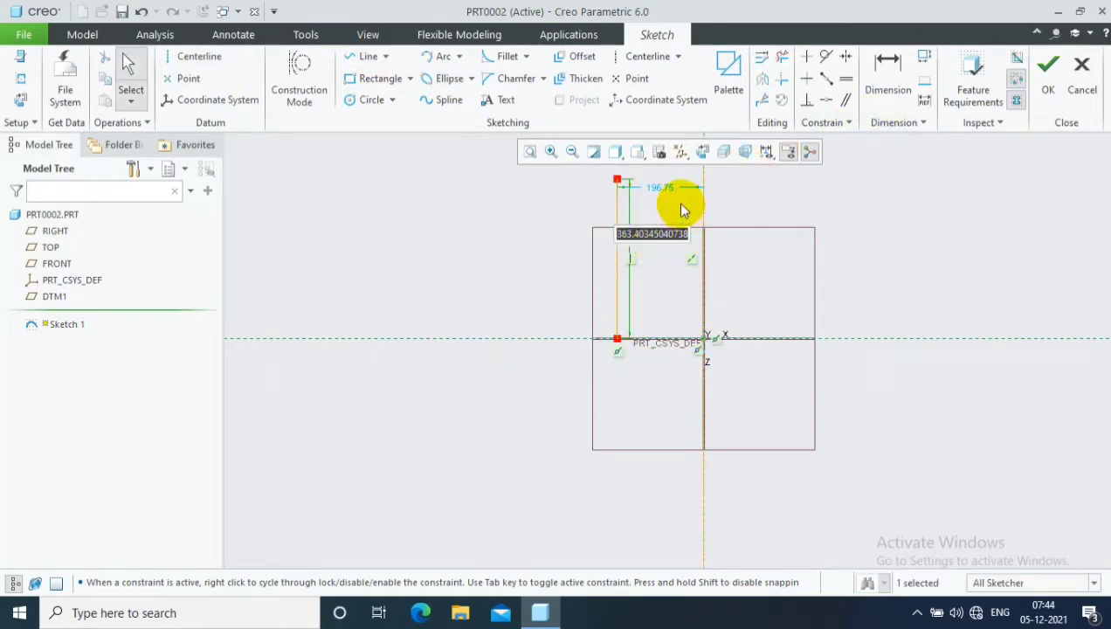
{"action": "type", "text": "200"}
{"action": "key", "text": "Return"}
{"action": "double_click", "coordinate": [663, 260]}
{"action": "type", "text": "50"}
{"action": "key", "text": "Return"}
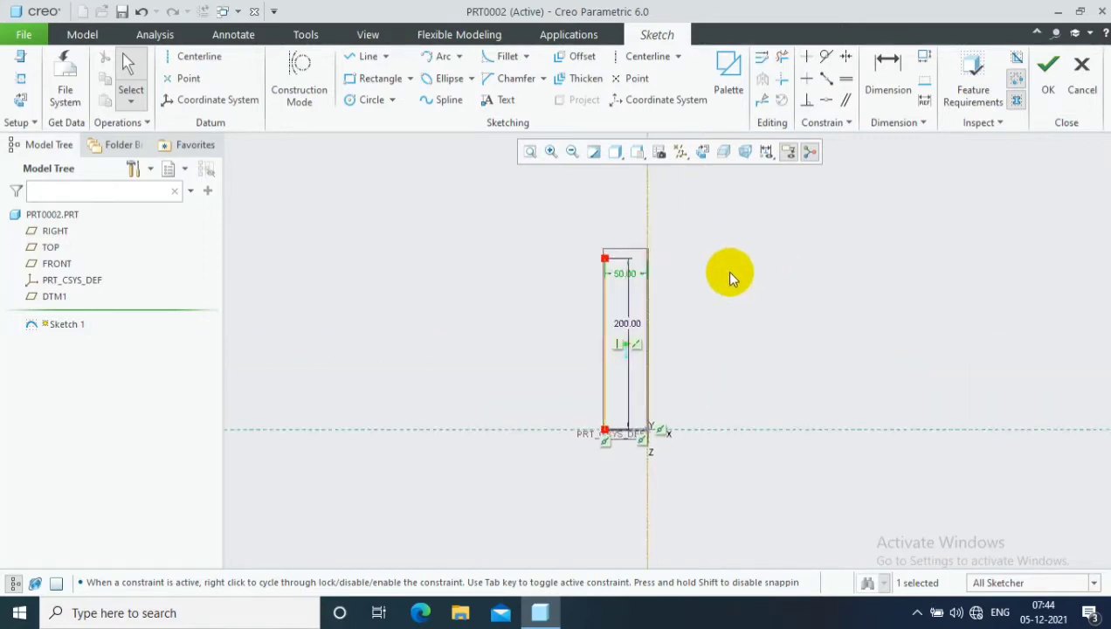
{"action": "left_click", "coordinate": [1048, 83]}
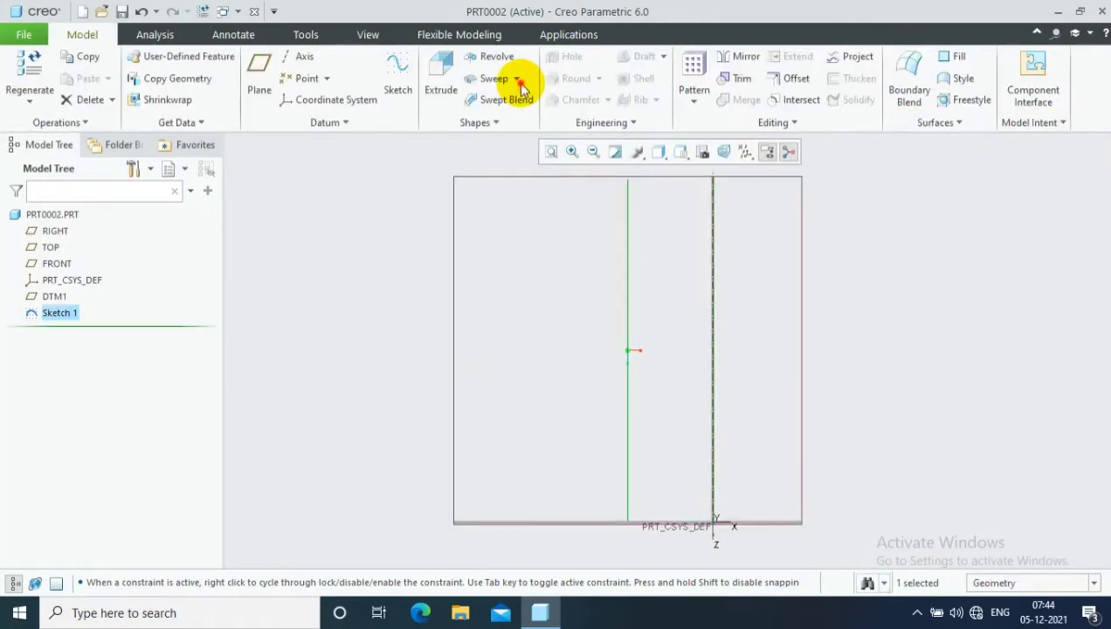
Step: Helically sweep a 4-diameter circular section along Sketch 1 at pitch 20
{"action": "left_click", "coordinate": [519, 82]}
{"action": "left_click", "coordinate": [515, 116]}
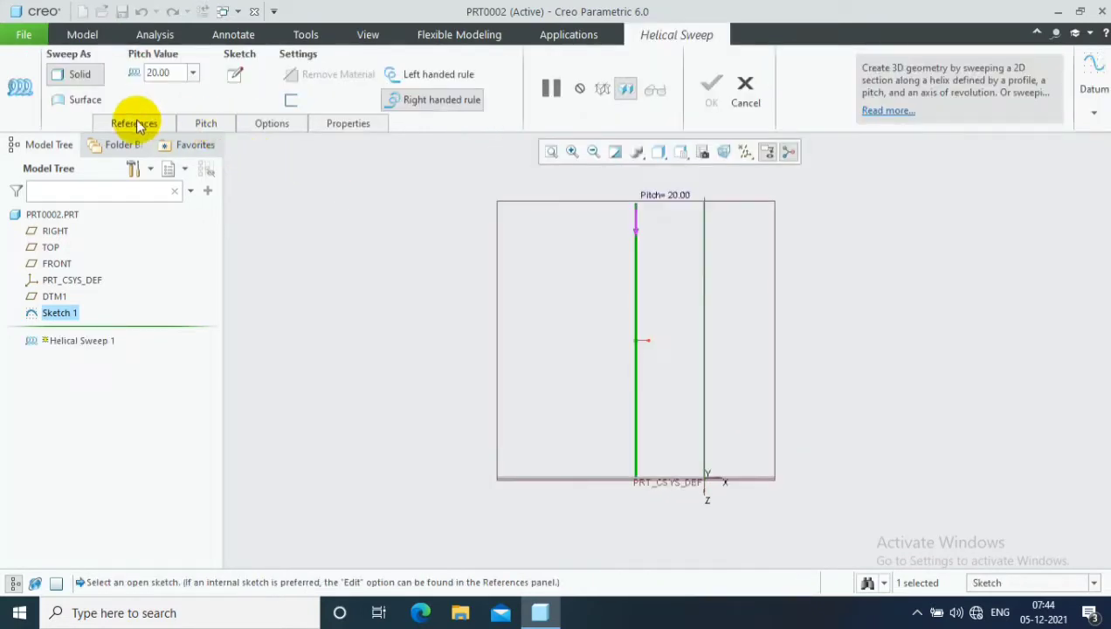
{"action": "left_click", "coordinate": [235, 74]}
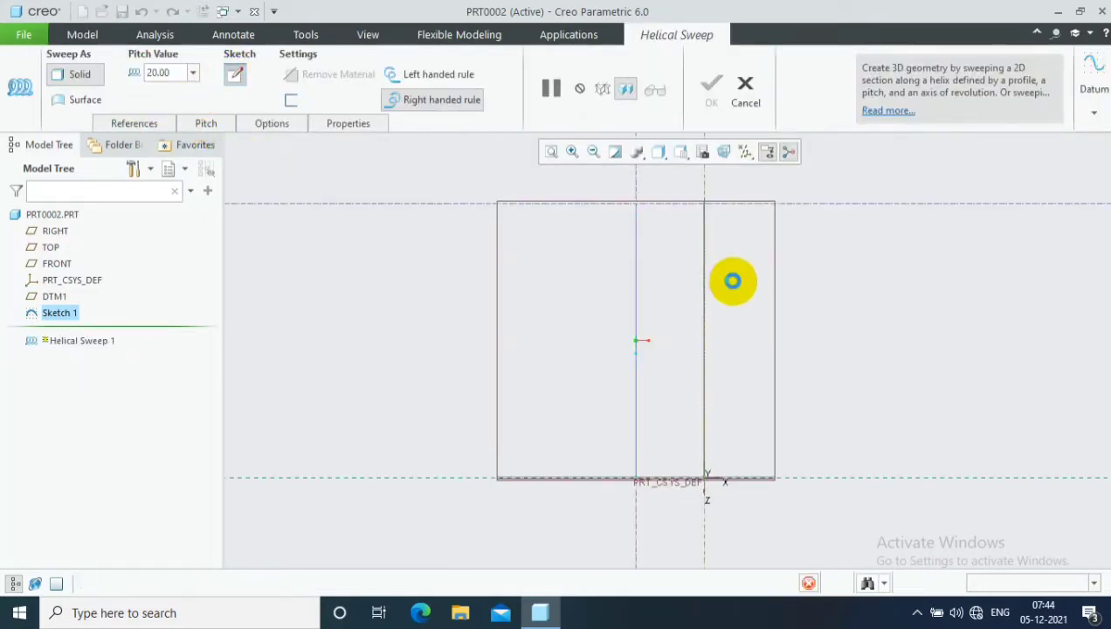
{"action": "scroll", "coordinate": [664, 186], "scroll_direction": "down", "scroll_amount": 4}
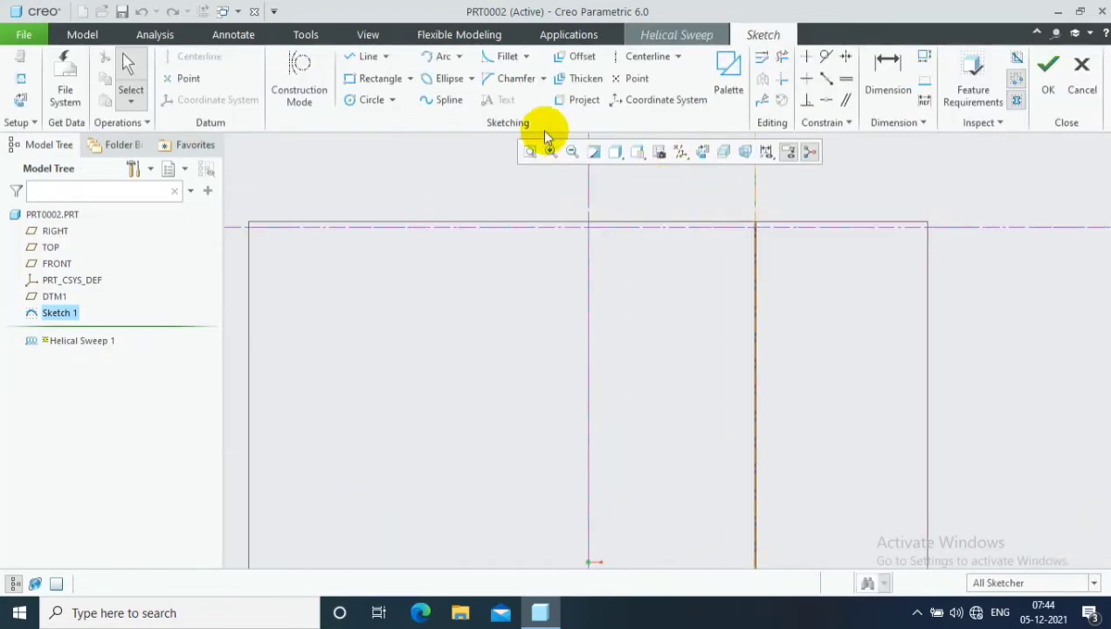
{"action": "left_click", "coordinate": [375, 100]}
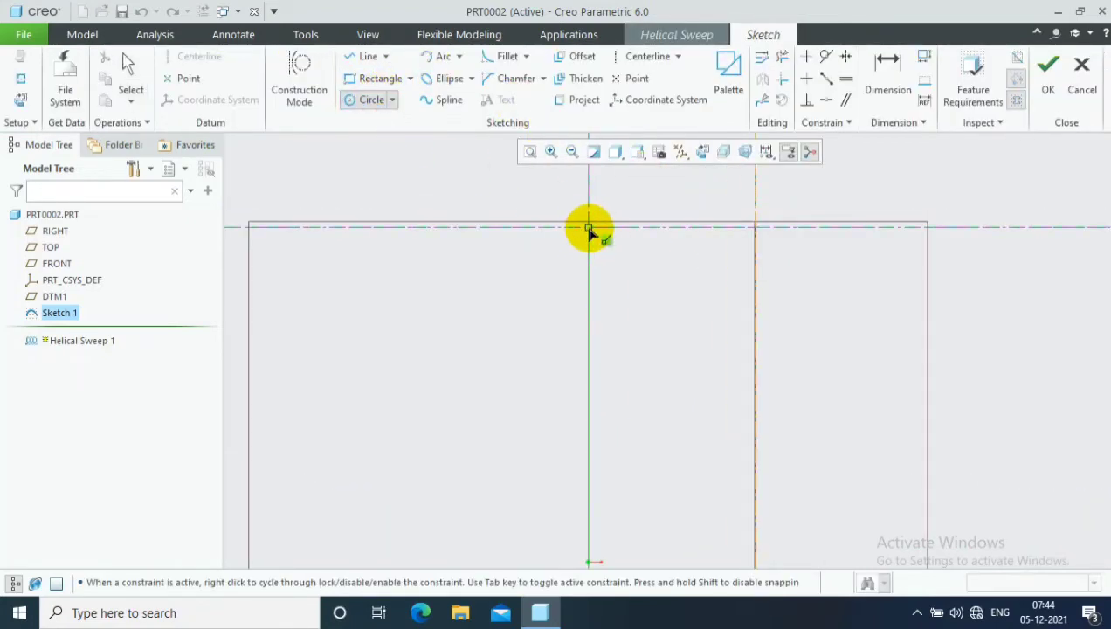
{"action": "left_click", "coordinate": [886, 68]}
{"action": "type", "text": "4"}
{"action": "key", "text": "Return"}
{"action": "left_click", "coordinate": [1046, 67]}
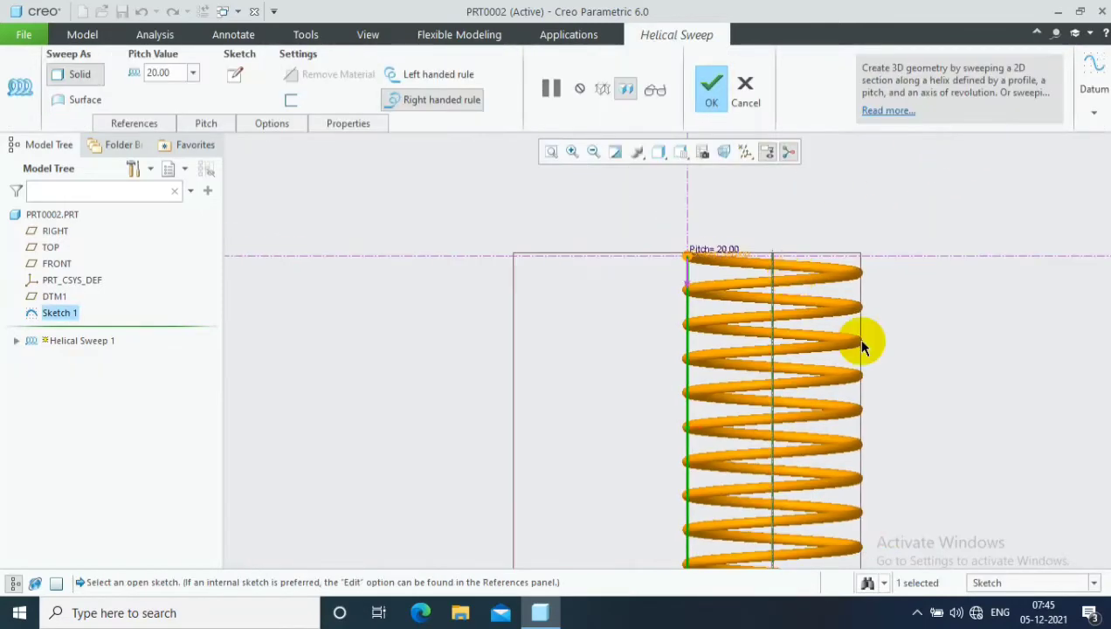
{"action": "left_click", "coordinate": [717, 110]}
Step: Sketch on FRONT a circle centred at the origin, just outside the coil's rim
{"action": "left_click", "coordinate": [808, 430]}
{"action": "middle_click_drag", "start_coordinate": [860, 417], "coordinate": [870, 394]}
{"action": "scroll", "coordinate": [797, 457], "scroll_direction": "down", "scroll_amount": 2}
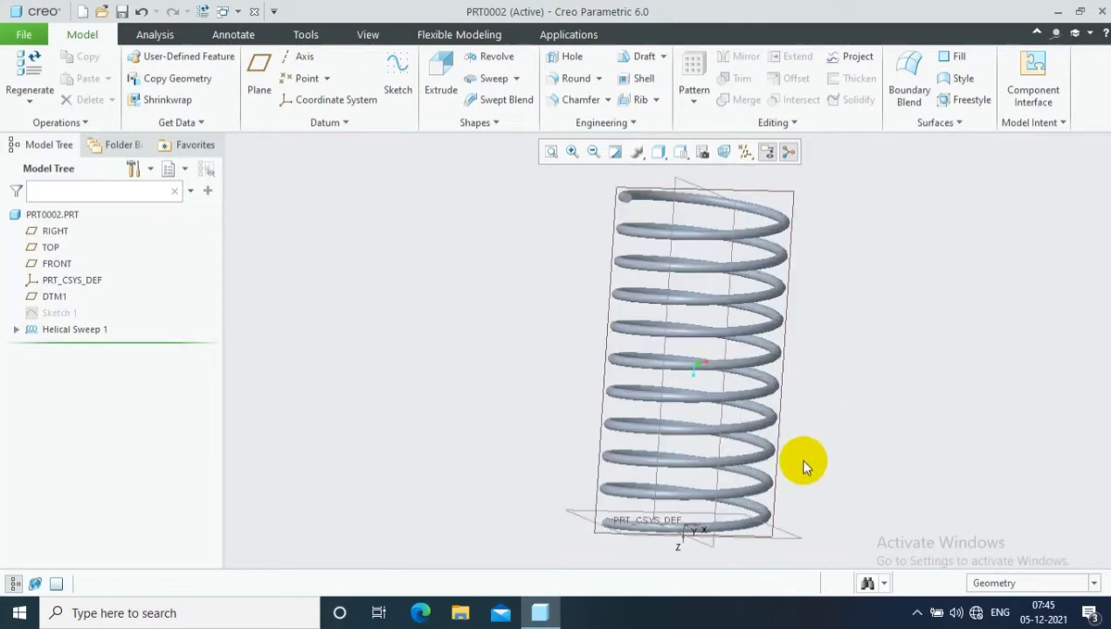
{"action": "left_click", "coordinate": [790, 533]}
{"action": "left_click", "coordinate": [405, 78]}
{"action": "left_click", "coordinate": [701, 149]}
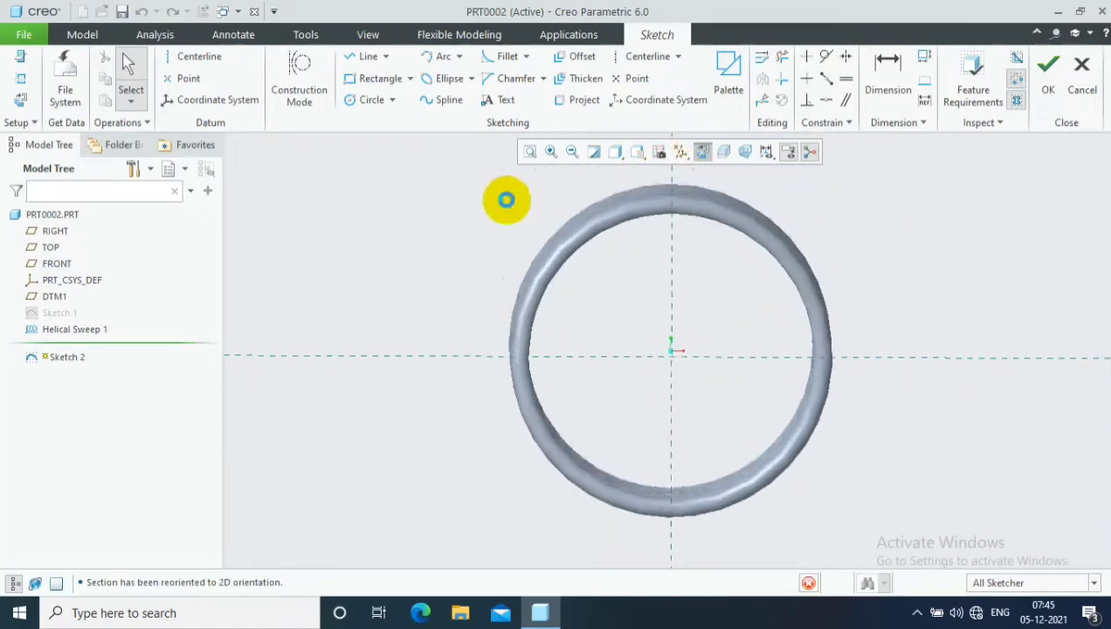
{"action": "left_click", "coordinate": [371, 99]}
{"action": "left_click", "coordinate": [672, 351]}
{"action": "left_click", "coordinate": [701, 456]}
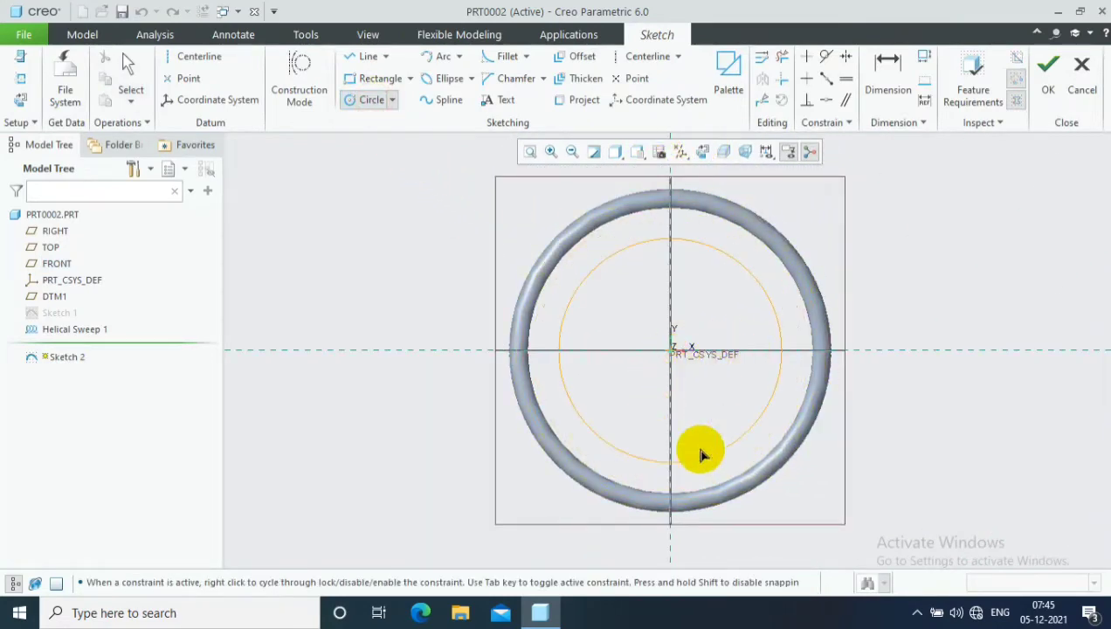
{"action": "left_click", "coordinate": [845, 358]}
{"action": "left_click", "coordinate": [1047, 80]}
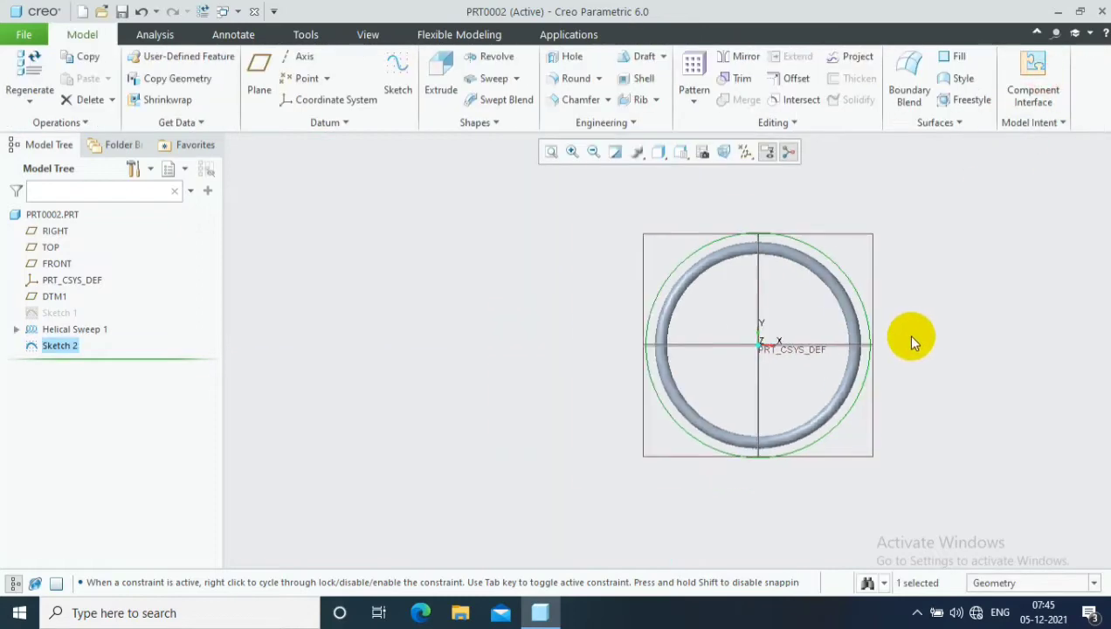
Step: Extrude the circle as a material-removing cut at the spring's end
{"action": "left_click", "coordinate": [441, 77]}
{"action": "left_click", "coordinate": [292, 76]}
{"action": "scroll", "coordinate": [854, 173], "scroll_direction": "up", "scroll_amount": 3}
{"action": "left_click", "coordinate": [675, 103]}
{"action": "middle_click_drag", "start_coordinate": [550, 315], "coordinate": [716, 307]}
Step: Add datum plane DTM2 offset 100 from FRONT, then select the Extrude 1 cut
{"action": "left_click", "coordinate": [716, 307]}
{"action": "left_click", "coordinate": [256, 69]}
{"action": "double_click", "coordinate": [975, 341]}
{"action": "type", "text": "100"}
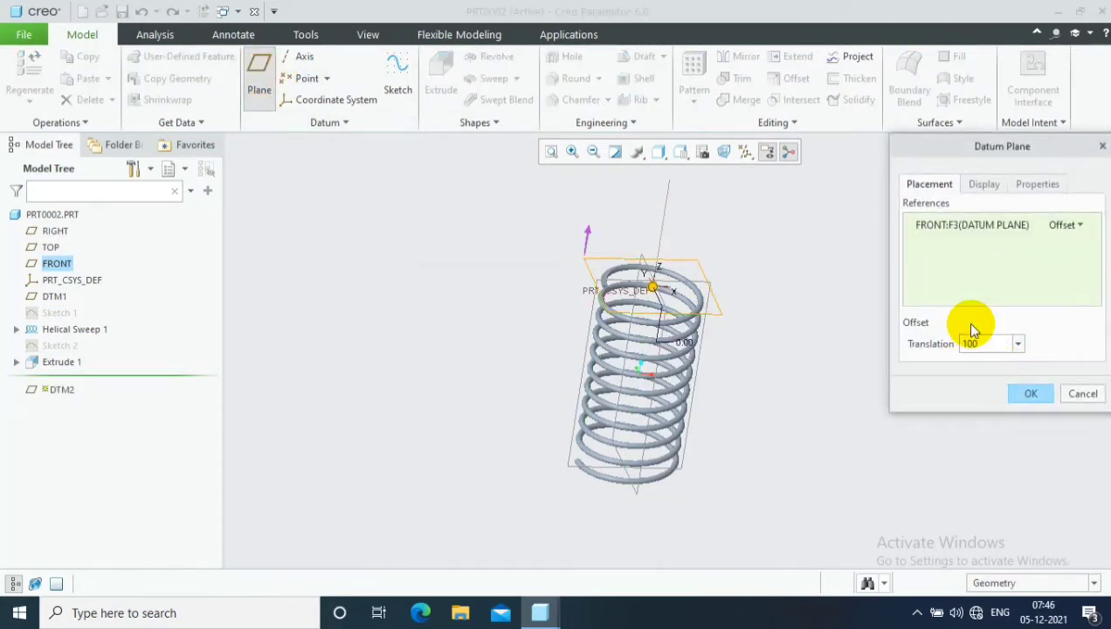
{"action": "type", "text": "-100"}
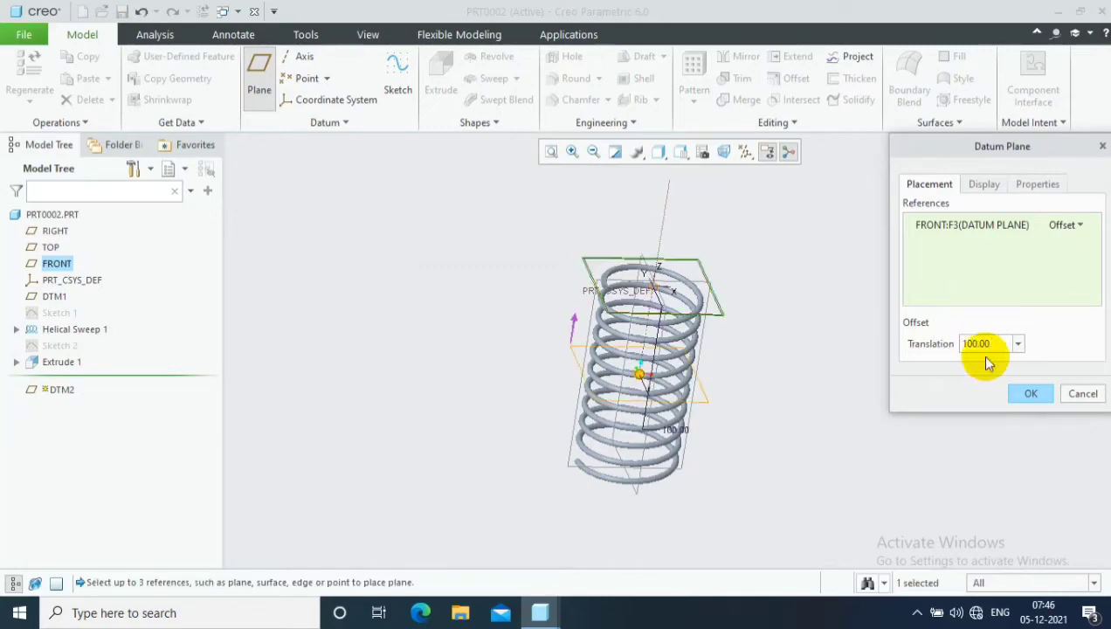
{"action": "left_click", "coordinate": [1021, 395]}
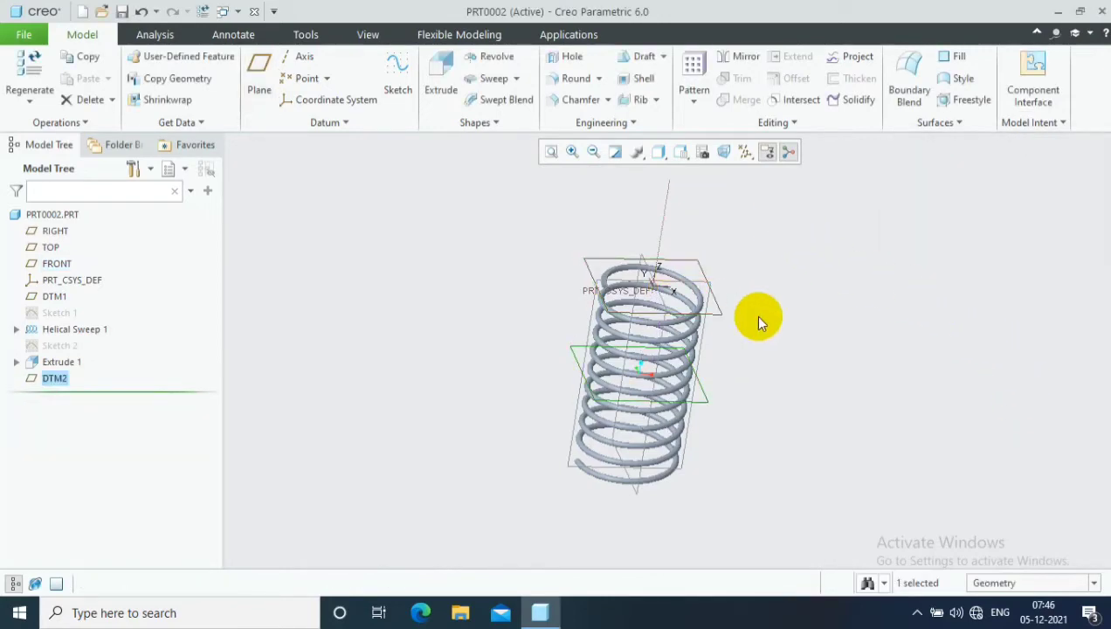
{"action": "scroll", "coordinate": [756, 317], "scroll_direction": "up", "scroll_amount": 5}
{"action": "left_click", "coordinate": [349, 278]}
{"action": "left_click", "coordinate": [55, 365]}
Step: Mirror the Extrude 1 cut about DTM2
{"action": "left_click", "coordinate": [747, 59]}
{"action": "scroll", "coordinate": [349, 349], "scroll_direction": "down", "scroll_amount": 1}
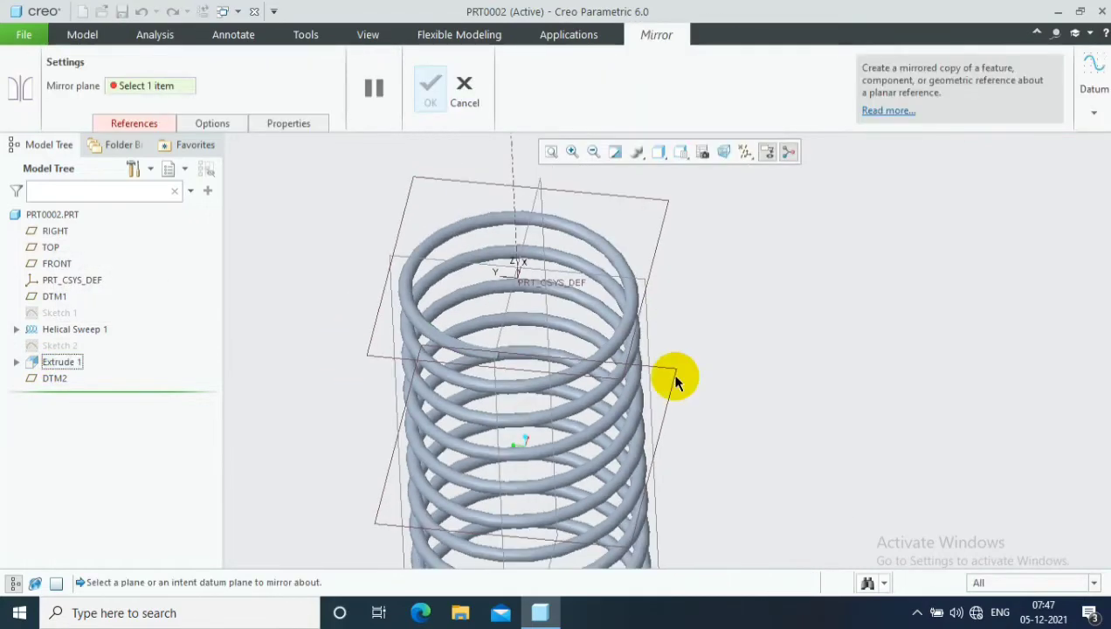
{"action": "left_click", "coordinate": [675, 377]}
{"action": "scroll", "coordinate": [686, 374], "scroll_direction": "down", "scroll_amount": 3}
{"action": "scroll", "coordinate": [653, 524], "scroll_direction": "up", "scroll_amount": 5}
{"action": "scroll", "coordinate": [654, 534], "scroll_direction": "up", "scroll_amount": 2}
{"action": "left_click", "coordinate": [428, 88]}
Step: Hide all datum planes, axes and coordinate systems, then enter Creo Simulate
{"action": "middle_click_drag", "start_coordinate": [556, 441], "coordinate": [682, 290]}
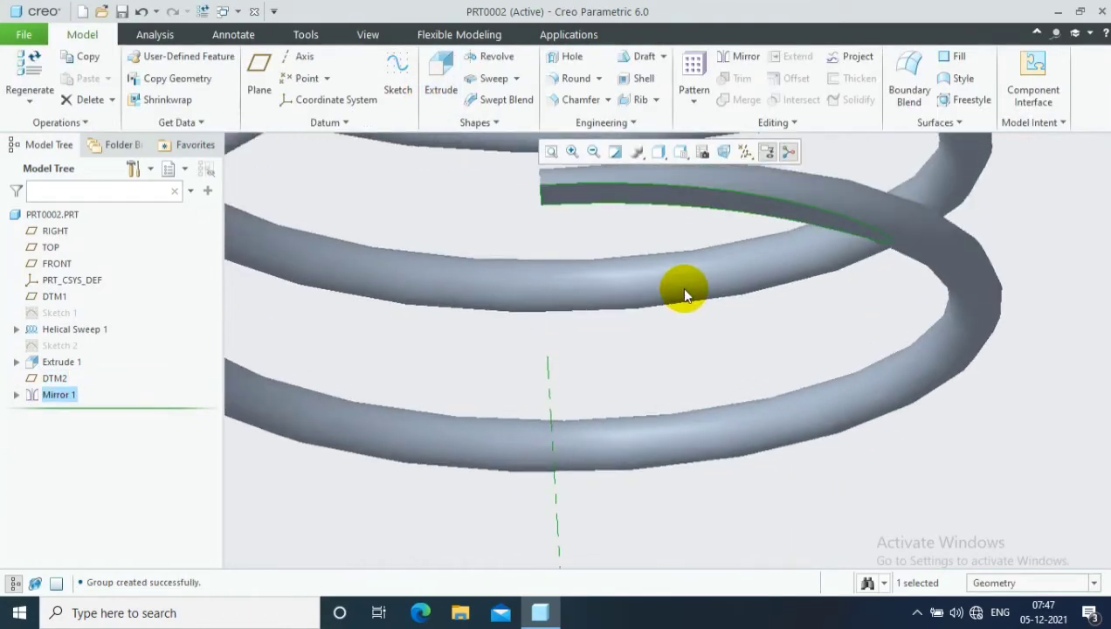
{"action": "scroll", "coordinate": [707, 332], "scroll_direction": "down", "scroll_amount": 3}
{"action": "scroll", "coordinate": [916, 323], "scroll_direction": "down", "scroll_amount": 2}
{"action": "left_click", "coordinate": [802, 205]}
{"action": "middle_click_drag", "start_coordinate": [802, 205], "coordinate": [743, 184]}
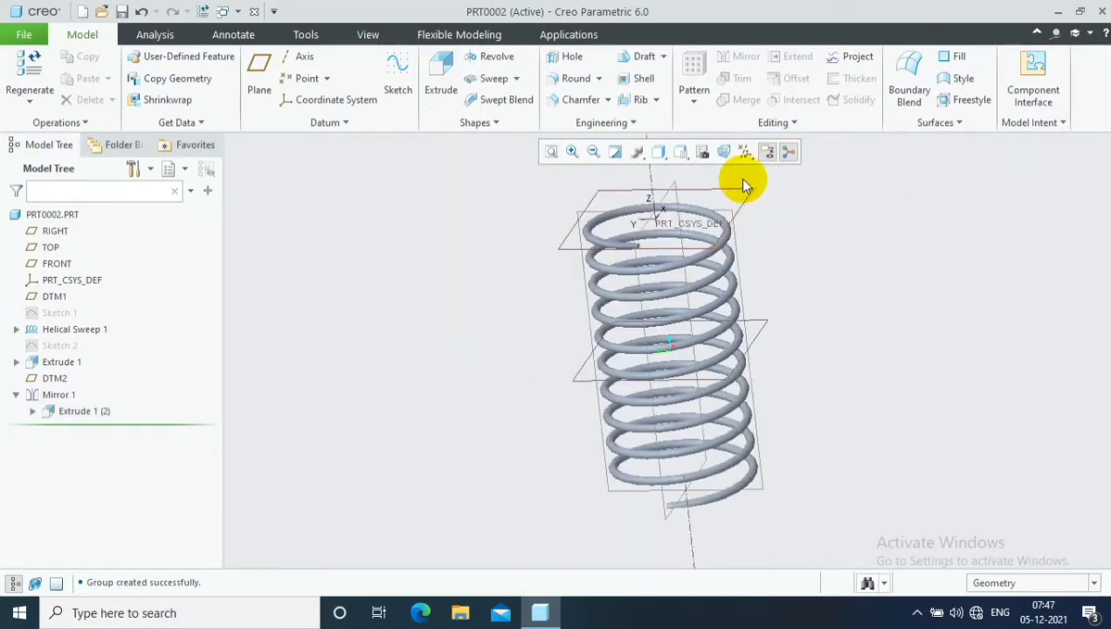
{"action": "left_click", "coordinate": [747, 155]}
{"action": "left_click", "coordinate": [757, 172]}
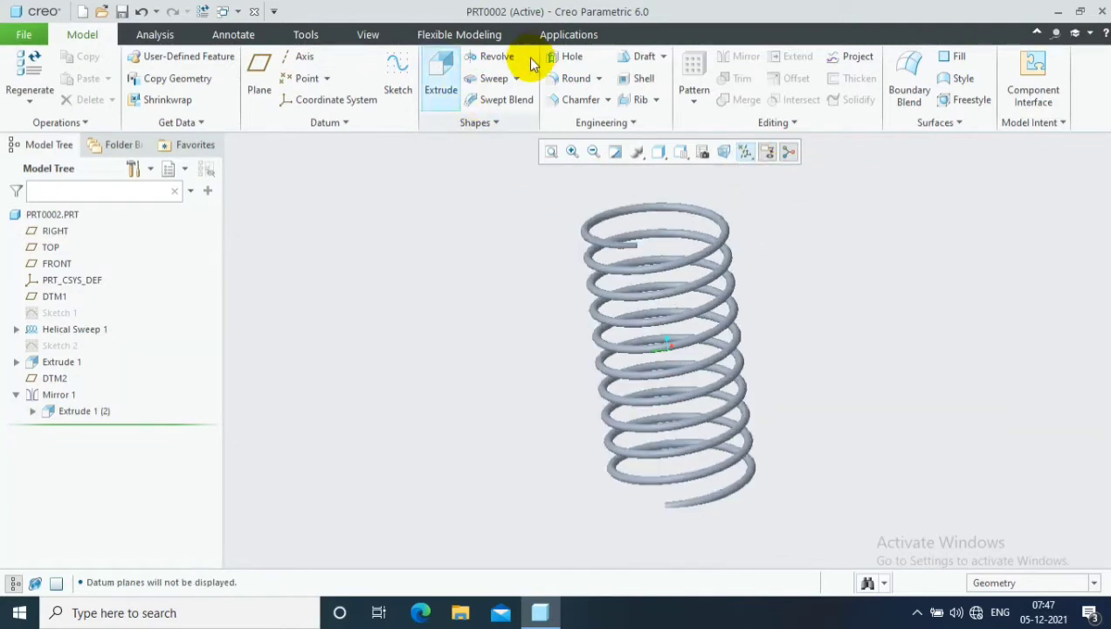
{"action": "left_click", "coordinate": [556, 33]}
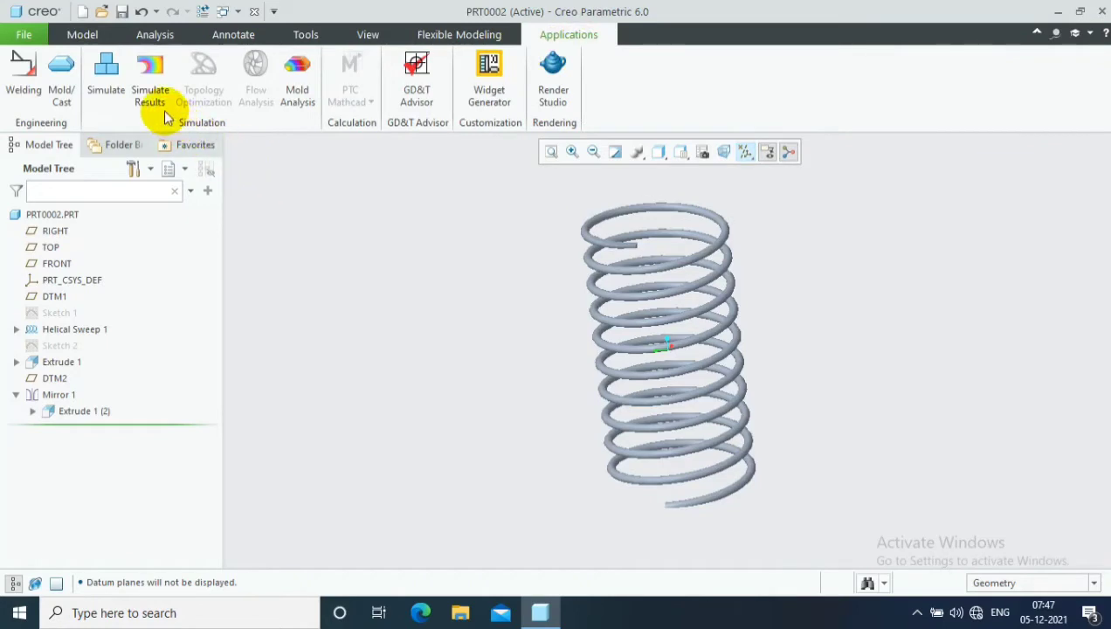
{"action": "left_click", "coordinate": [105, 70]}
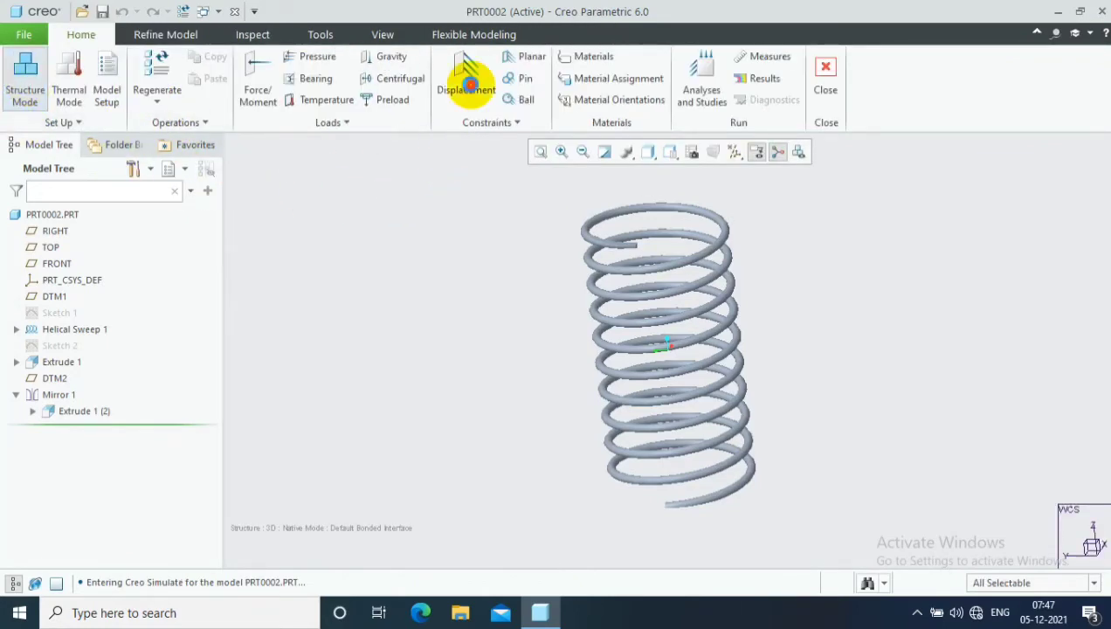
Step: Fix the spring's coil end surface with displacement constraint Constraint1
{"action": "left_click", "coordinate": [466, 83]}
{"action": "scroll", "coordinate": [604, 243], "scroll_direction": "down", "scroll_amount": 5}
{"action": "left_click", "coordinate": [599, 255]}
{"action": "scroll", "coordinate": [599, 256], "scroll_direction": "up", "scroll_amount": 5}
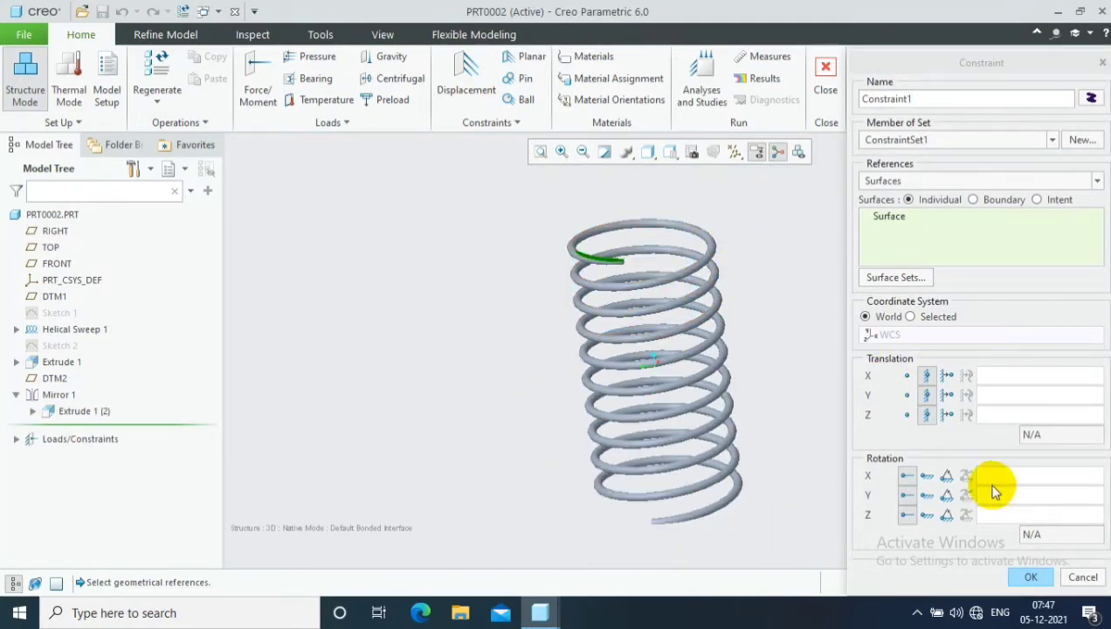
{"action": "left_click", "coordinate": [1026, 576]}
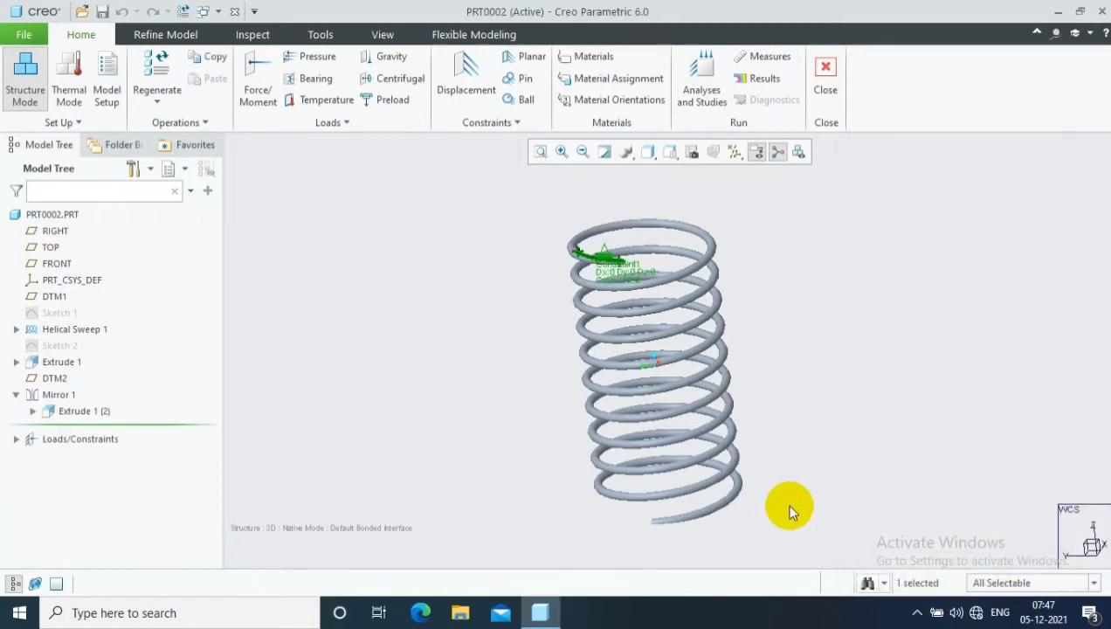
{"action": "middle_click_drag", "start_coordinate": [789, 511], "coordinate": [717, 314]}
{"action": "scroll", "coordinate": [653, 272], "scroll_direction": "down", "scroll_amount": 5}
Step: Apply a force of -25 N along Z to the spring's top end surface and preview it
{"action": "left_click", "coordinate": [255, 83]}
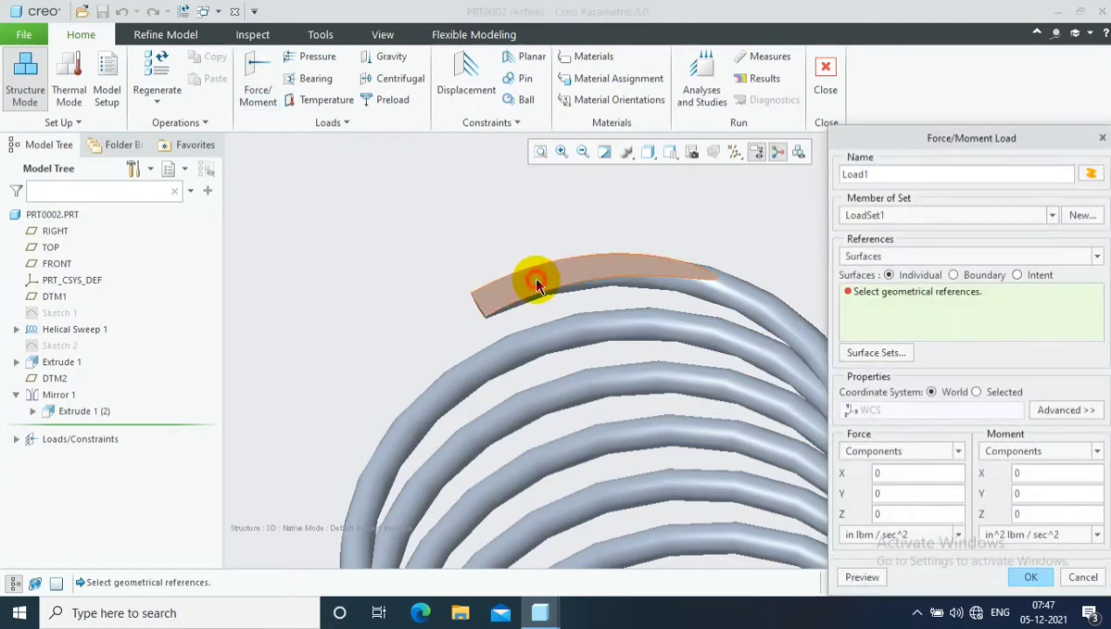
{"action": "left_click", "coordinate": [580, 301]}
{"action": "scroll", "coordinate": [582, 248], "scroll_direction": "up", "scroll_amount": 5}
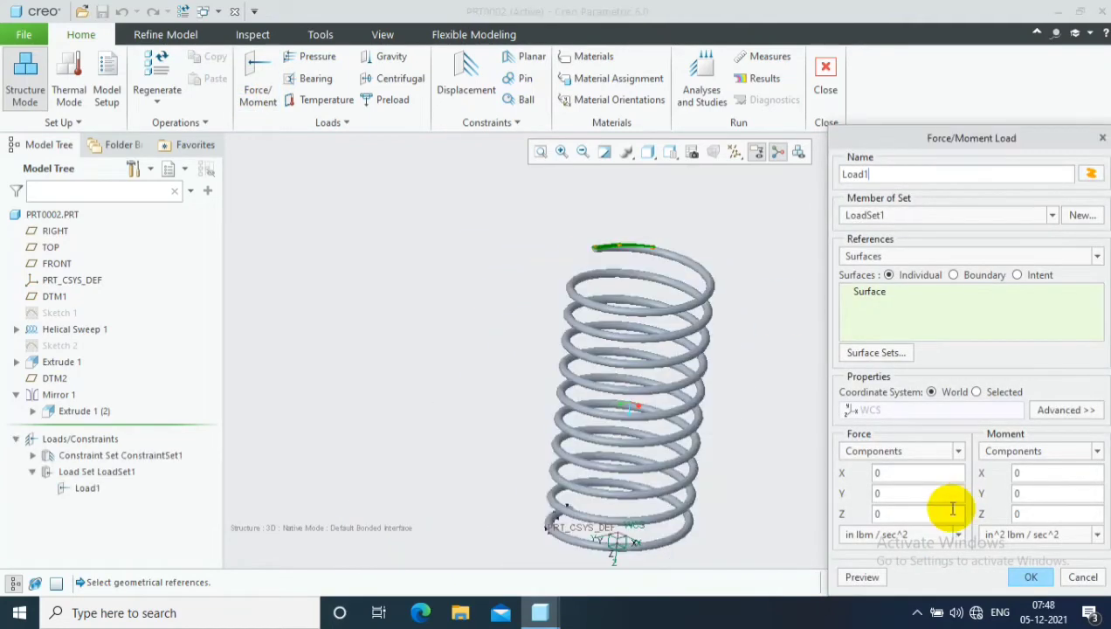
{"action": "left_click", "coordinate": [941, 515]}
{"action": "key", "text": "BackSpace"}
{"action": "type", "text": "-25"}
{"action": "left_click", "coordinate": [959, 534]}
{"action": "left_click", "coordinate": [851, 489]}
{"action": "left_click", "coordinate": [864, 576]}
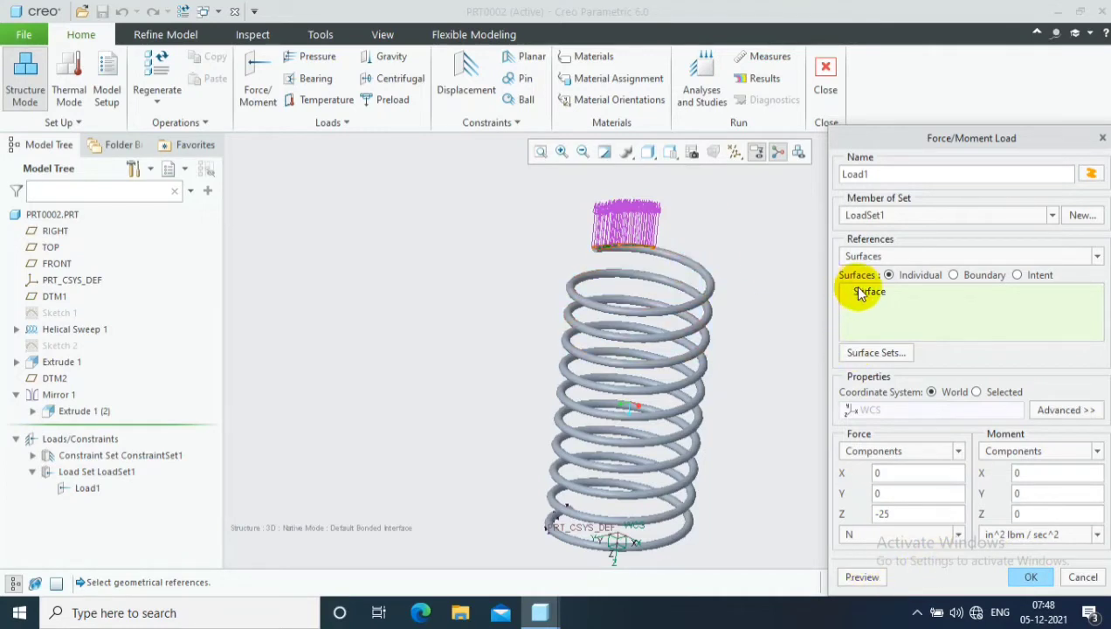
Step: Reverse the force to +25 N along Z and confirm Load1
{"action": "left_click", "coordinate": [882, 513]}
{"action": "key", "text": "BackSpace"}
{"action": "left_click", "coordinate": [861, 576]}
{"action": "left_click", "coordinate": [1030, 577]}
{"action": "mouse_move", "coordinate": [789, 350]}
{"action": "middle_mouse_down"}
{"action": "mouse_move", "coordinate": [780, 374]}
{"action": "mouse_move", "coordinate": [801, 361]}
{"action": "middle_mouse_up"}
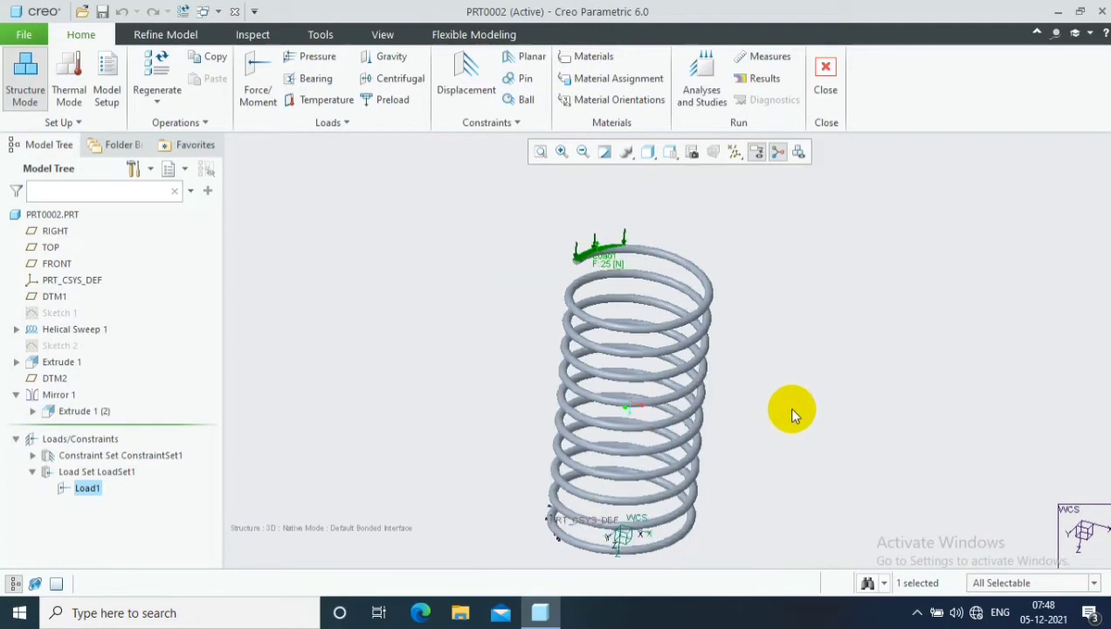
Step: Add al2014 from Legacy-Materials to the model, then open Analyses and Design Studies
{"action": "left_click", "coordinate": [593, 56]}
{"action": "double_click", "coordinate": [561, 142]}
{"action": "left_click", "coordinate": [459, 144]}
{"action": "double_click", "coordinate": [458, 144]}
{"action": "left_click", "coordinate": [947, 580]}
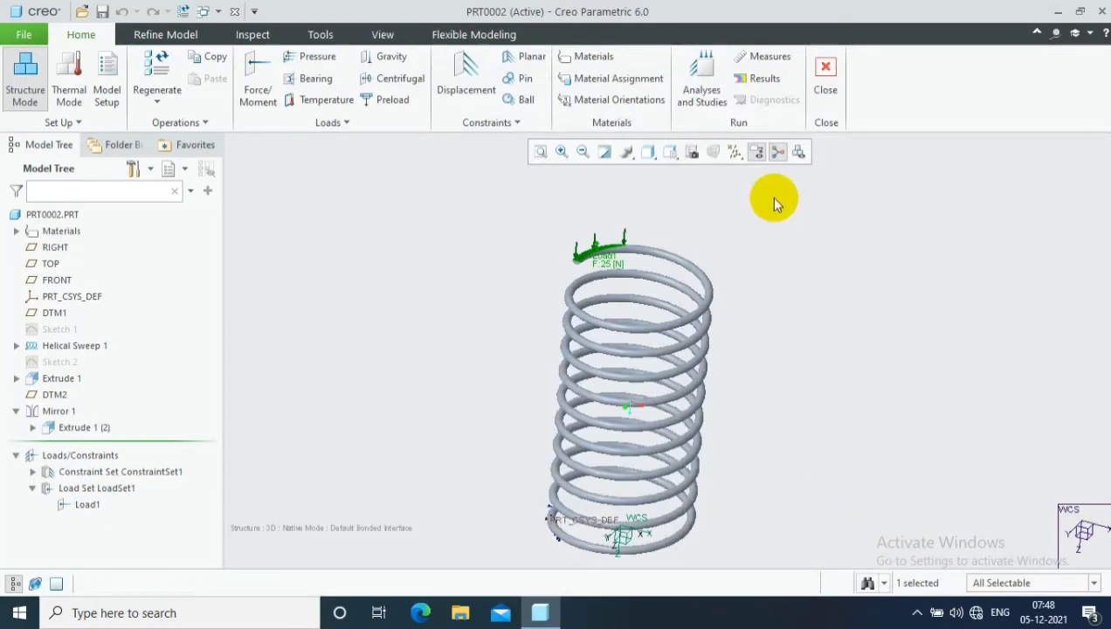
{"action": "left_click", "coordinate": [702, 91]}
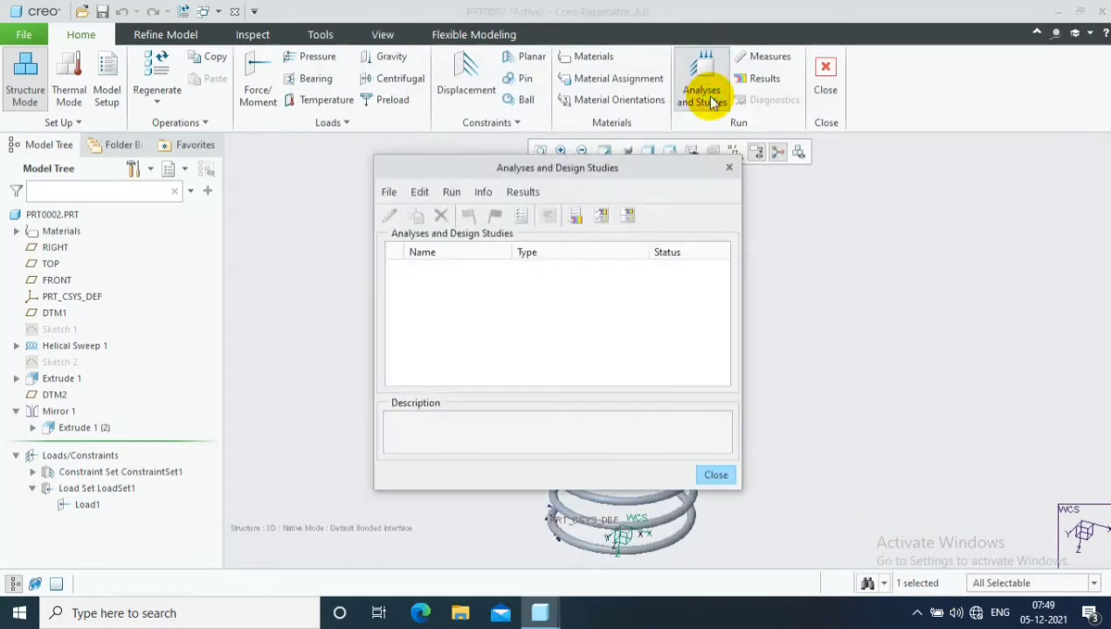
Step: Define and run new static analysis Analysis1, then close the run status report
{"action": "left_click", "coordinate": [414, 214]}
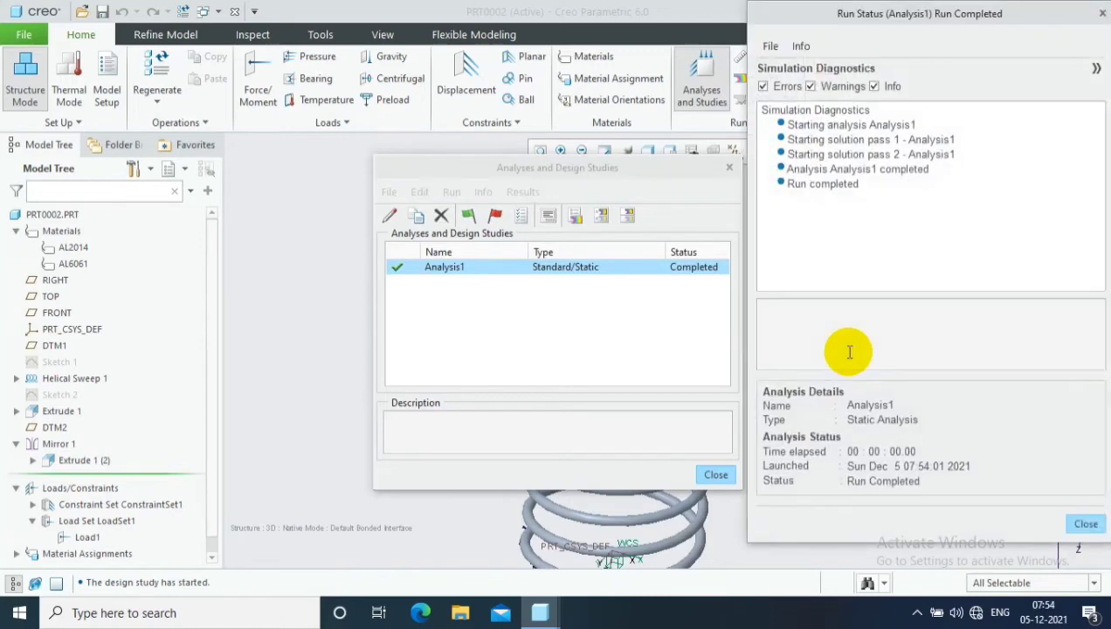
{"action": "left_click", "coordinate": [1086, 525]}
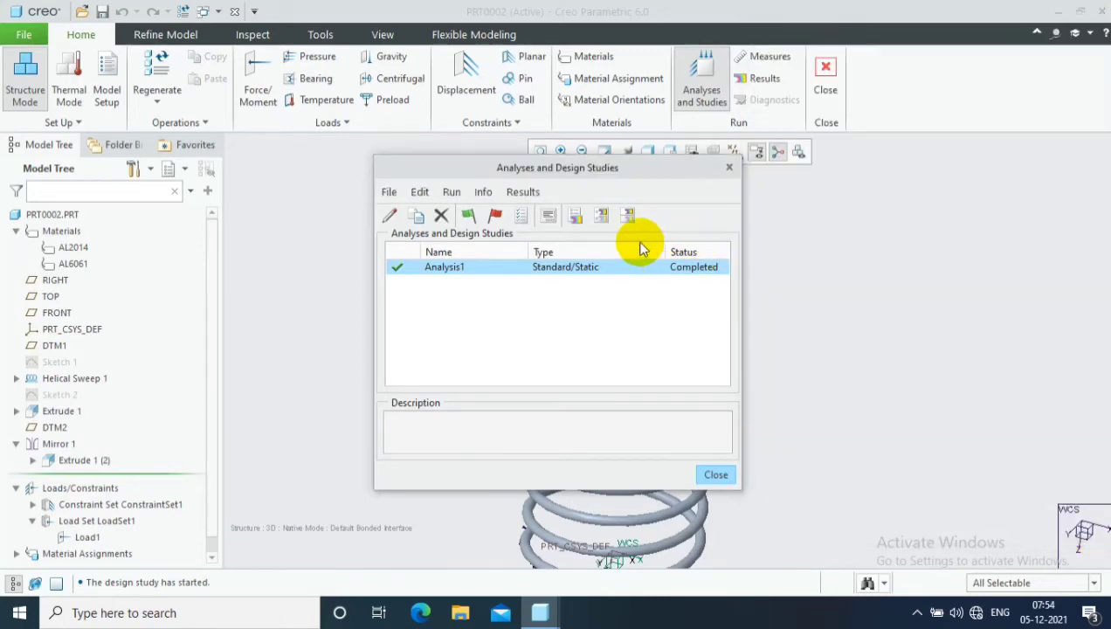
Step: Load the Analysis1 results as a von Mises stress fringe in a maximized Window1
{"action": "left_click", "coordinate": [746, 80]}
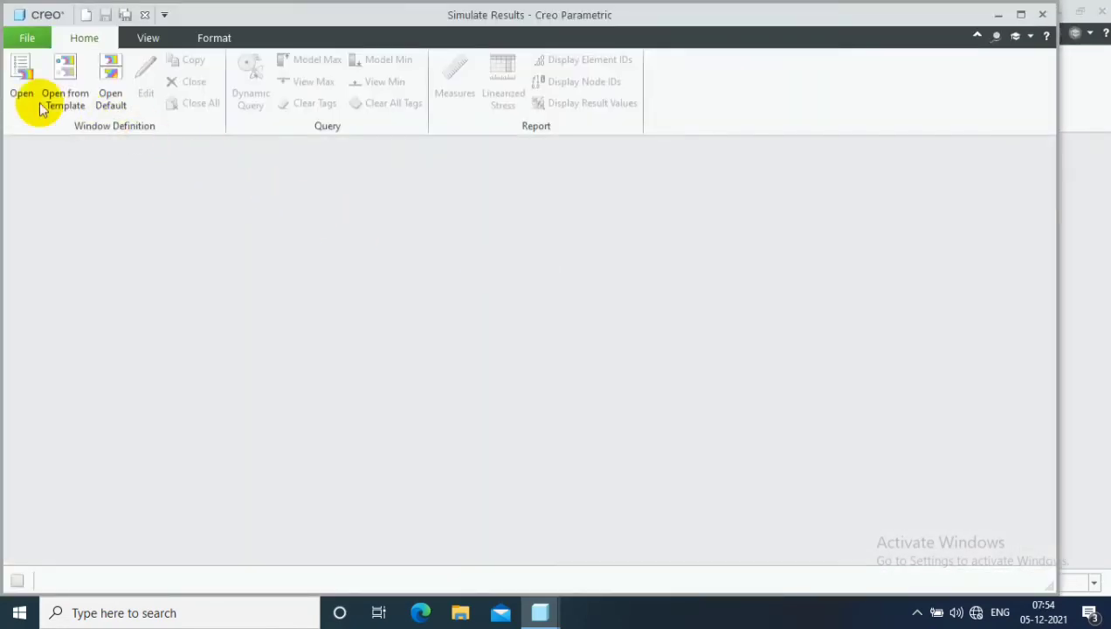
{"action": "left_click", "coordinate": [21, 79]}
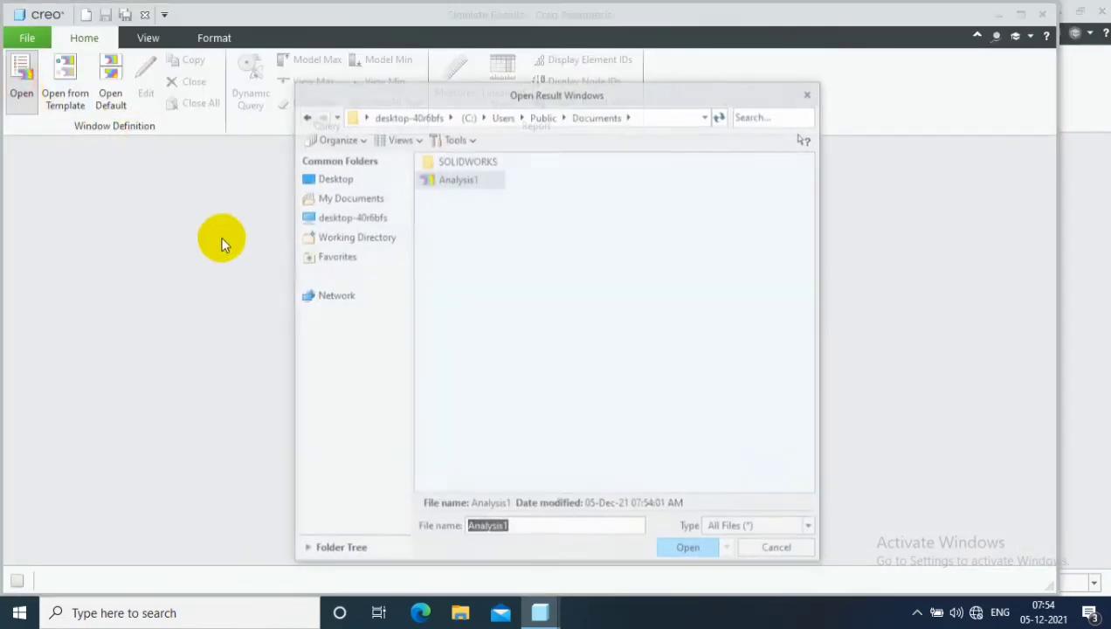
{"action": "left_click", "coordinate": [694, 550]}
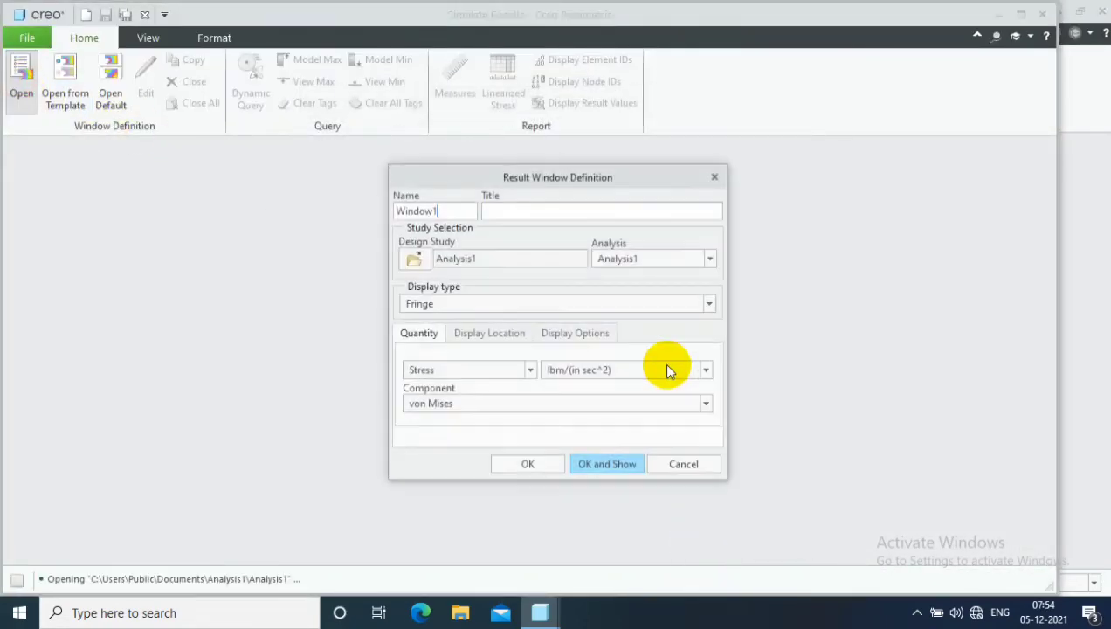
{"action": "left_click", "coordinate": [598, 465]}
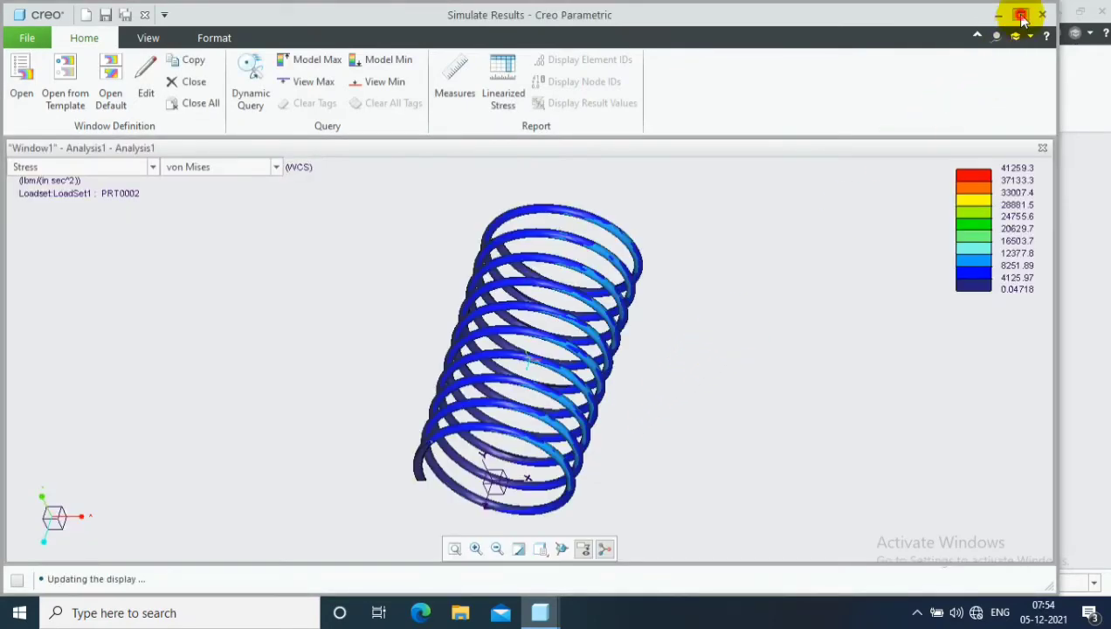
{"action": "left_click", "coordinate": [1020, 14]}
{"action": "middle_click_drag", "start_coordinate": [792, 231], "coordinate": [532, 371]}
Step: Switch the Window1 plot to Displacement Magnitude and orbit the spring
{"action": "left_click", "coordinate": [150, 166]}
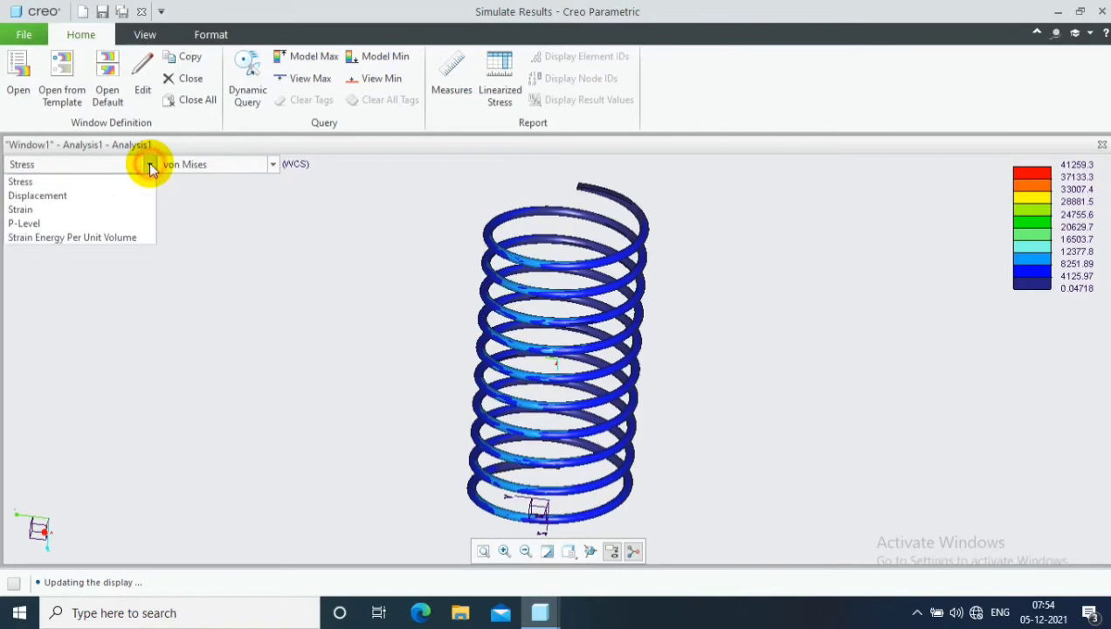
{"action": "left_click", "coordinate": [68, 195]}
{"action": "left_click", "coordinate": [218, 166]}
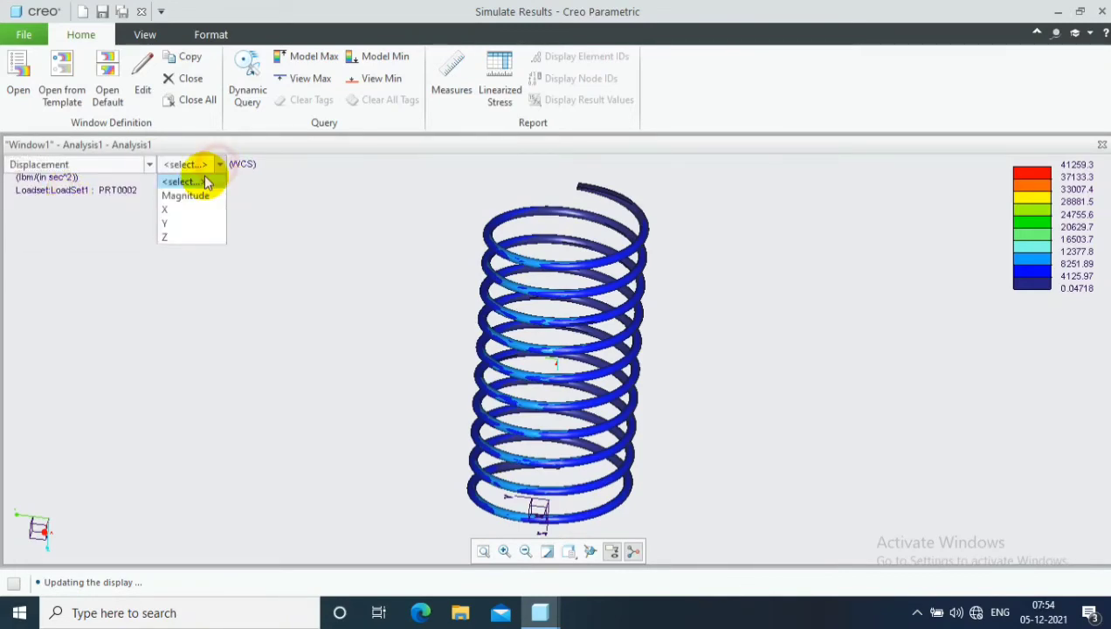
{"action": "left_click", "coordinate": [185, 195]}
{"action": "middle_click_drag", "start_coordinate": [422, 284], "coordinate": [154, 169]}
Step: Switch the plot back to von Mises Stress and rotate the spring upright
{"action": "left_click", "coordinate": [151, 164]}
{"action": "left_click", "coordinate": [91, 196]}
{"action": "left_click", "coordinate": [271, 166]}
{"action": "left_click", "coordinate": [223, 193]}
{"action": "mouse_move", "coordinate": [373, 253]}
{"action": "middle_mouse_down"}
{"action": "mouse_move", "coordinate": [479, 259]}
{"action": "mouse_move", "coordinate": [208, 183]}
{"action": "middle_mouse_up"}
Step: Plot Max Principal Strain for the spring
{"action": "left_click", "coordinate": [150, 166]}
{"action": "left_click", "coordinate": [119, 189]}
{"action": "left_click", "coordinate": [226, 166]}
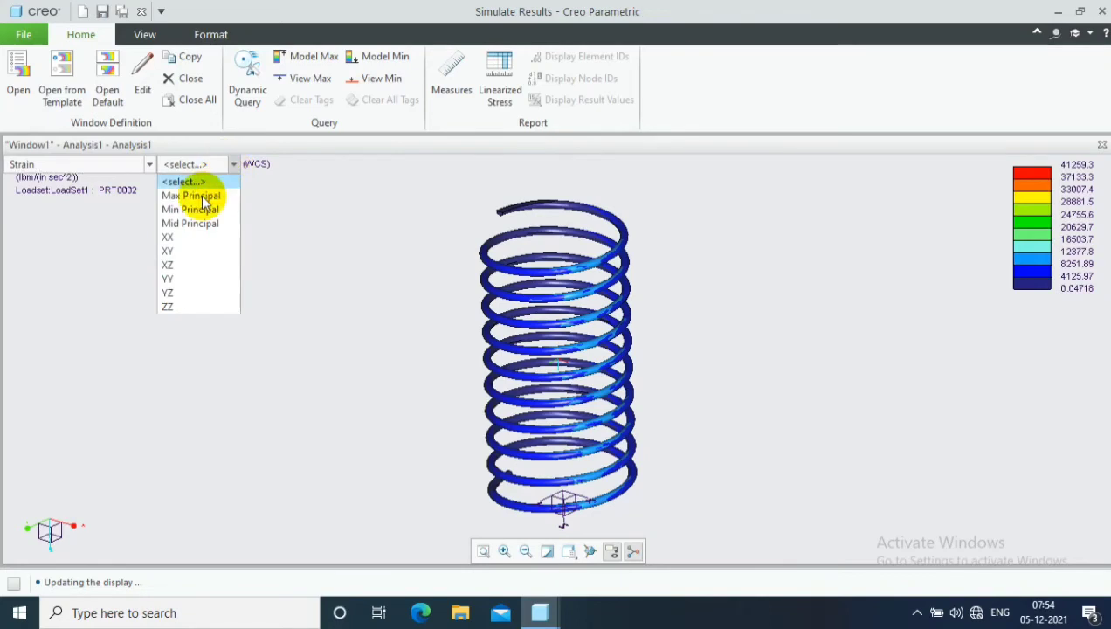
{"action": "left_click", "coordinate": [202, 197]}
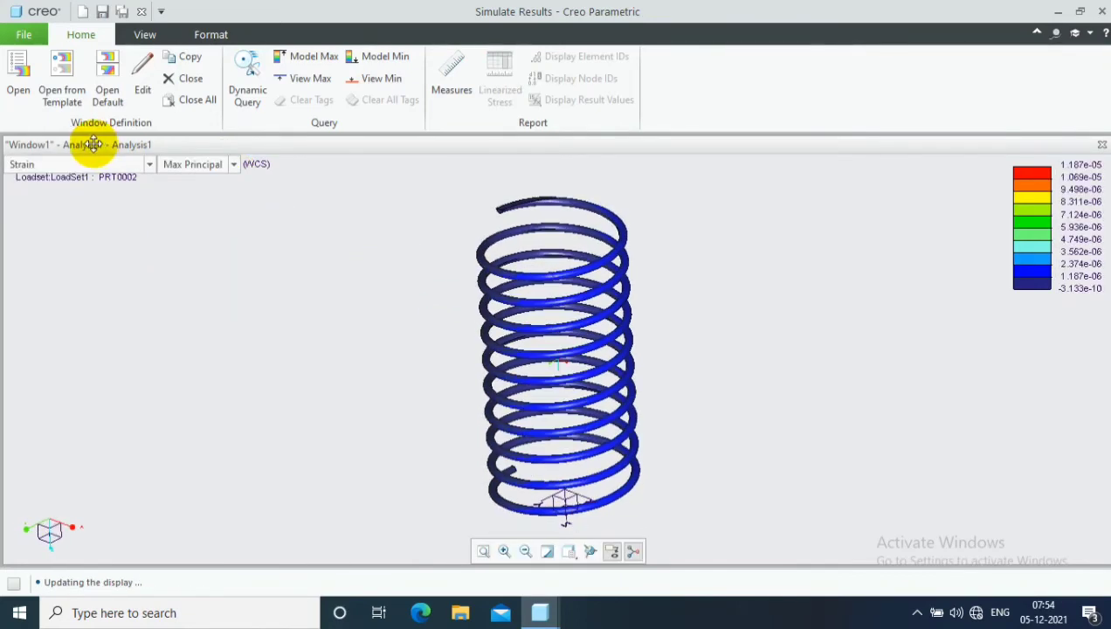
Step: Add result windows from a template and animate Displacement Magnitude in the animation window
{"action": "left_click", "coordinate": [77, 83]}
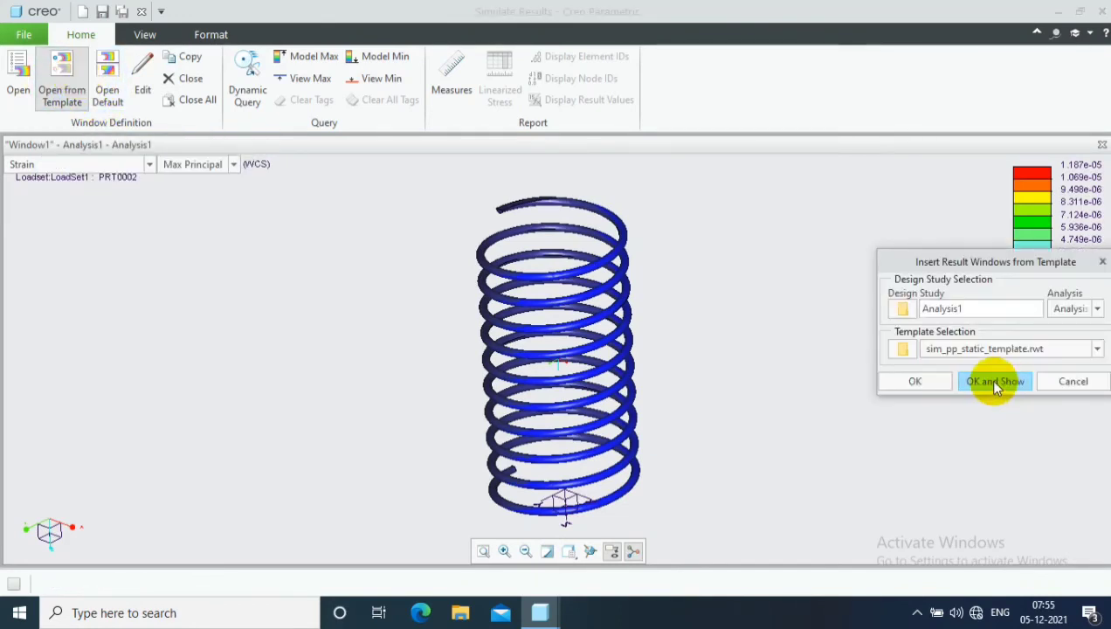
{"action": "left_click", "coordinate": [995, 384]}
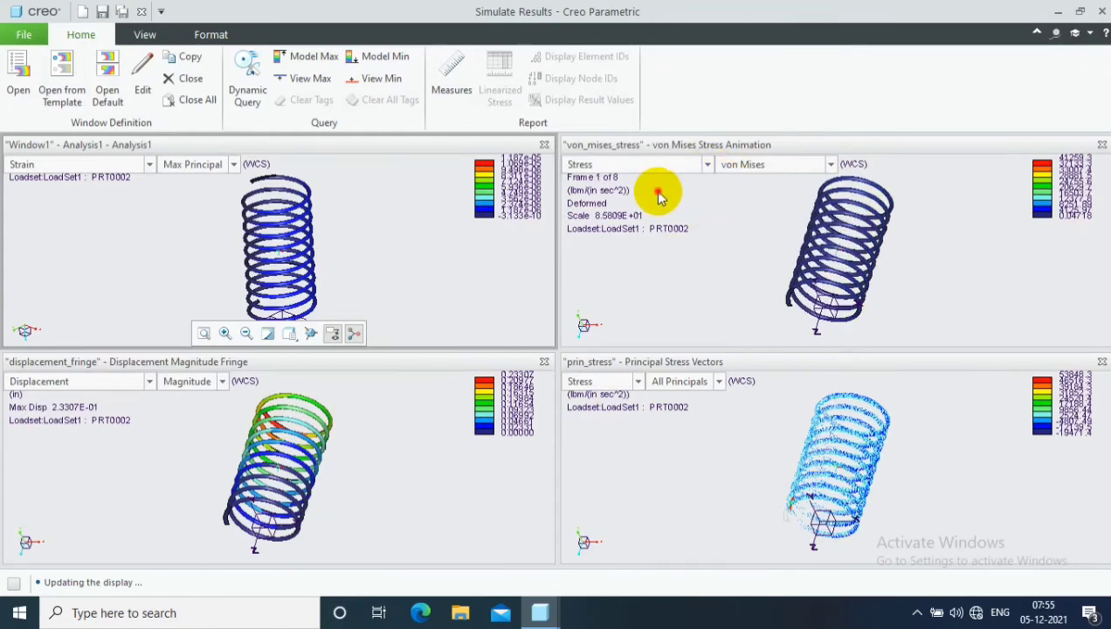
{"action": "left_click", "coordinate": [660, 197]}
{"action": "left_click", "coordinate": [771, 166]}
{"action": "left_click", "coordinate": [747, 196]}
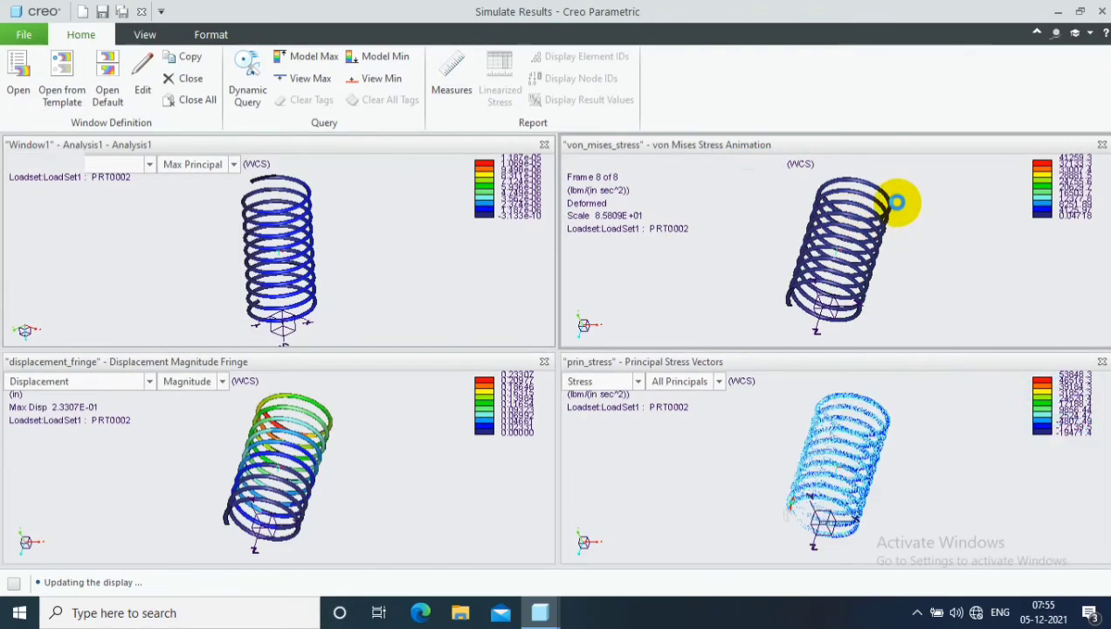
{"action": "left_click", "coordinate": [901, 203]}
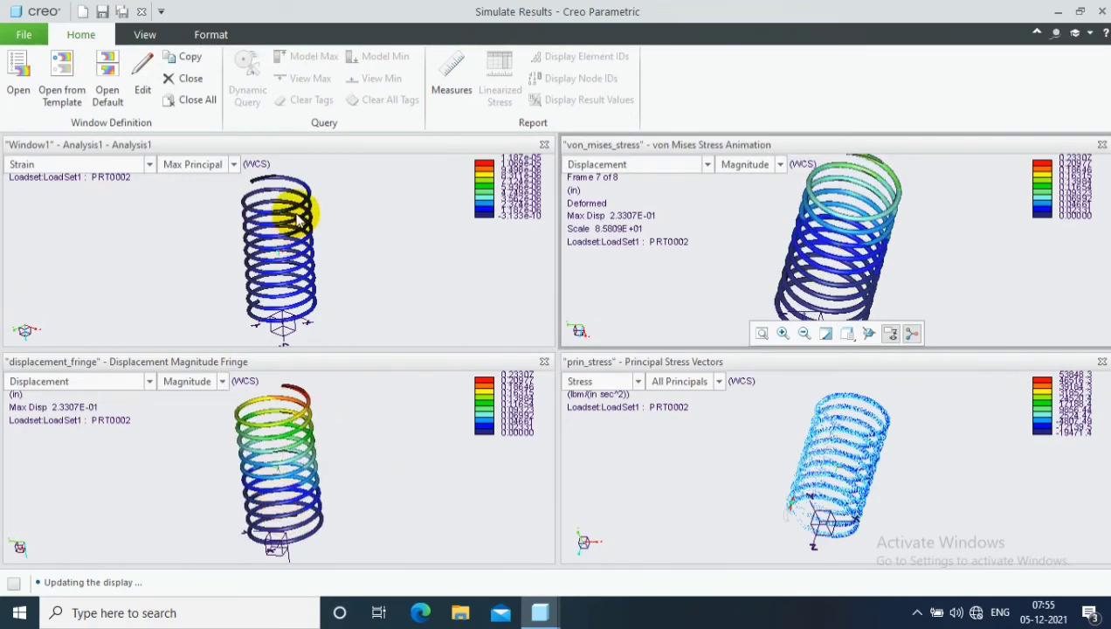
Step: Orbit and zoom the strain, principal stress vector and displacement fringe springs
{"action": "middle_click_drag", "start_coordinate": [302, 208], "coordinate": [187, 267]}
{"action": "left_click", "coordinate": [186, 267]}
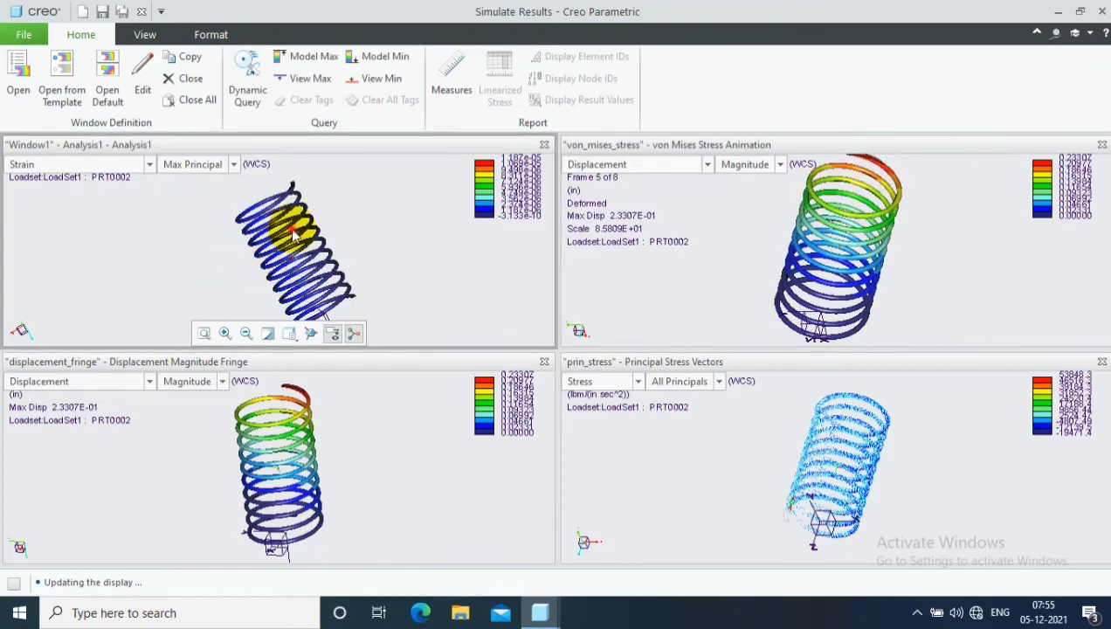
{"action": "middle_click_drag", "start_coordinate": [294, 234], "coordinate": [336, 244]}
{"action": "scroll", "coordinate": [323, 229], "scroll_direction": "down", "scroll_amount": 5}
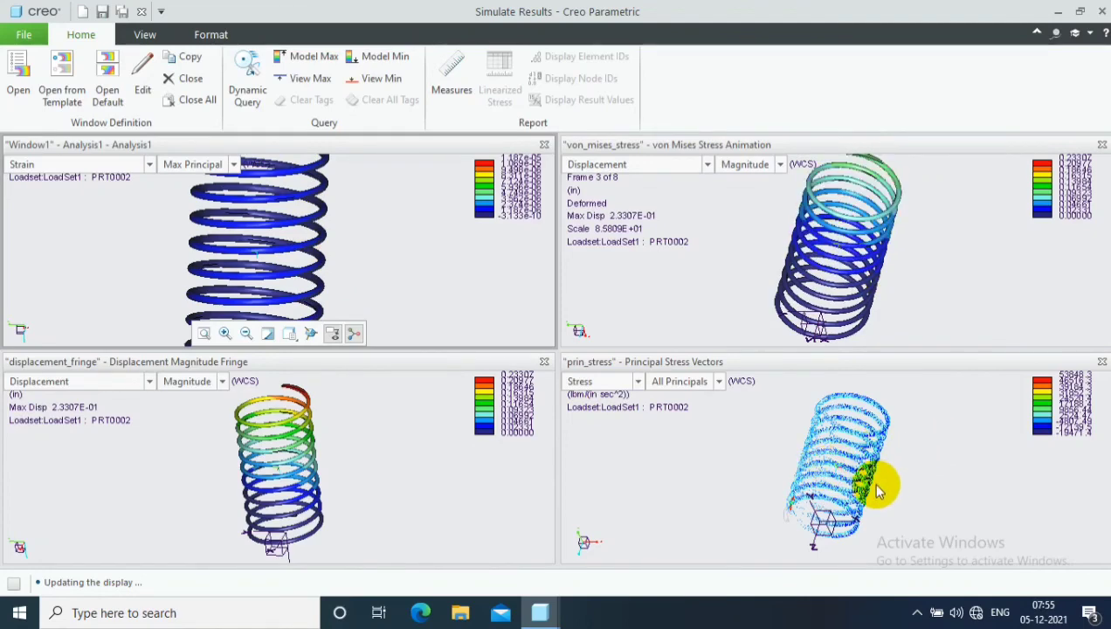
{"action": "middle_click_drag", "start_coordinate": [880, 488], "coordinate": [907, 503]}
{"action": "mouse_move", "coordinate": [262, 432]}
{"action": "middle_mouse_down"}
{"action": "mouse_move", "coordinate": [248, 441]}
{"action": "mouse_move", "coordinate": [390, 428]}
{"action": "middle_mouse_up"}
{"action": "scroll", "coordinate": [391, 427], "scroll_direction": "down", "scroll_amount": 3}
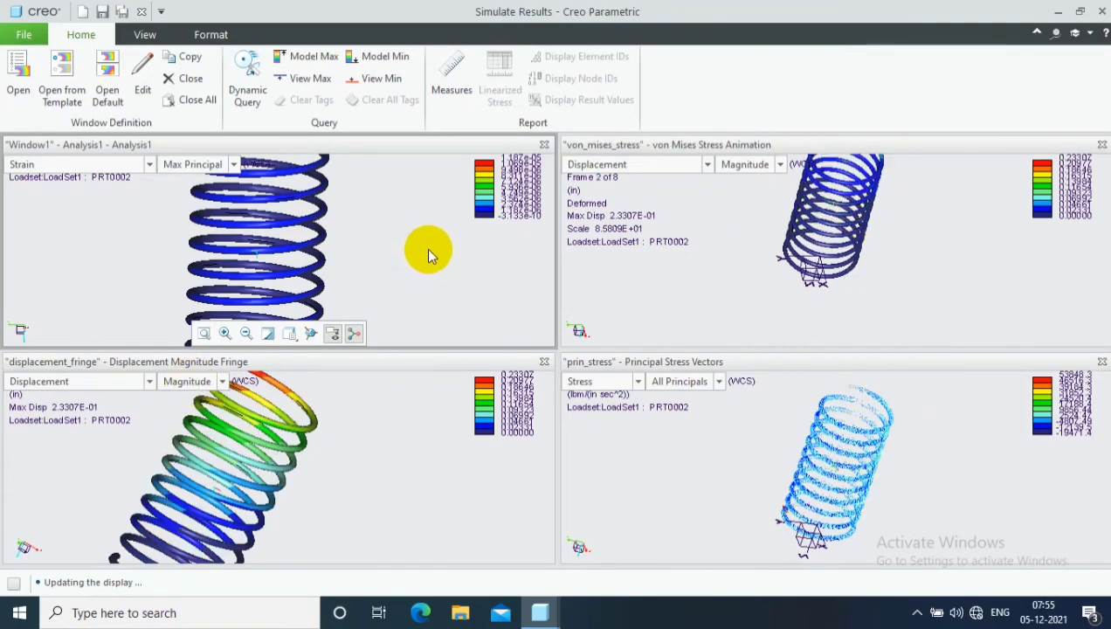